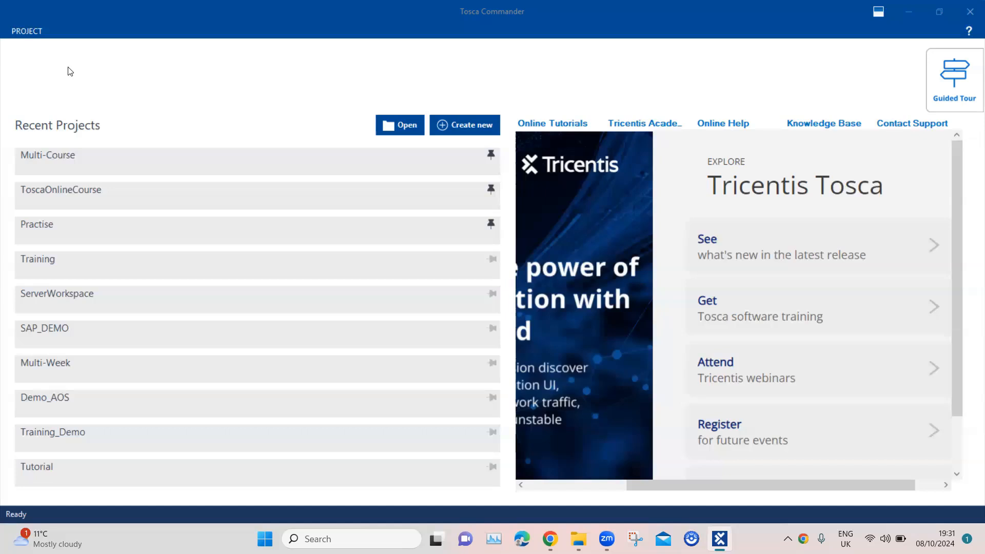
Step: View Tosca's version information from the backstage view, then return to recent projects
{"action": "left_click", "coordinate": [32, 30]}
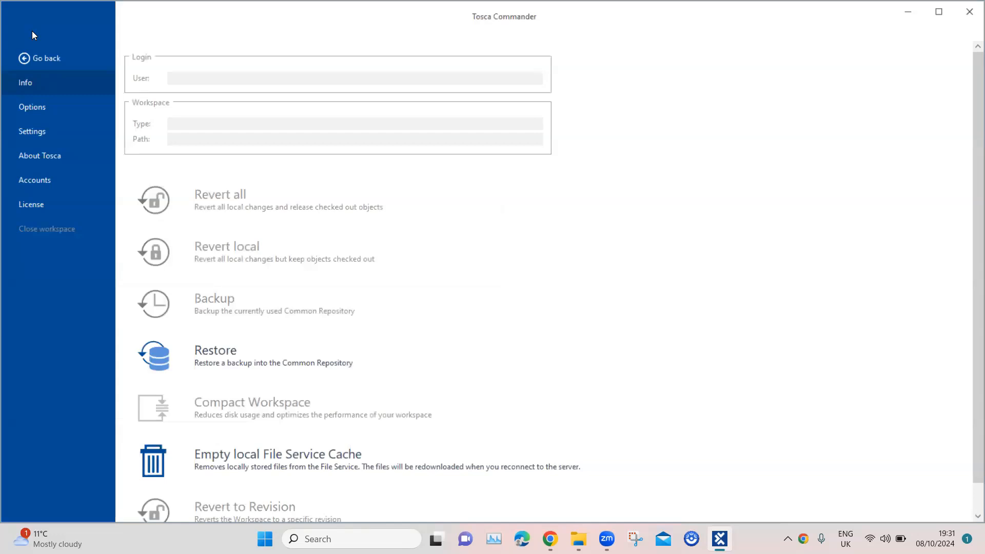
{"action": "left_click", "coordinate": [44, 157]}
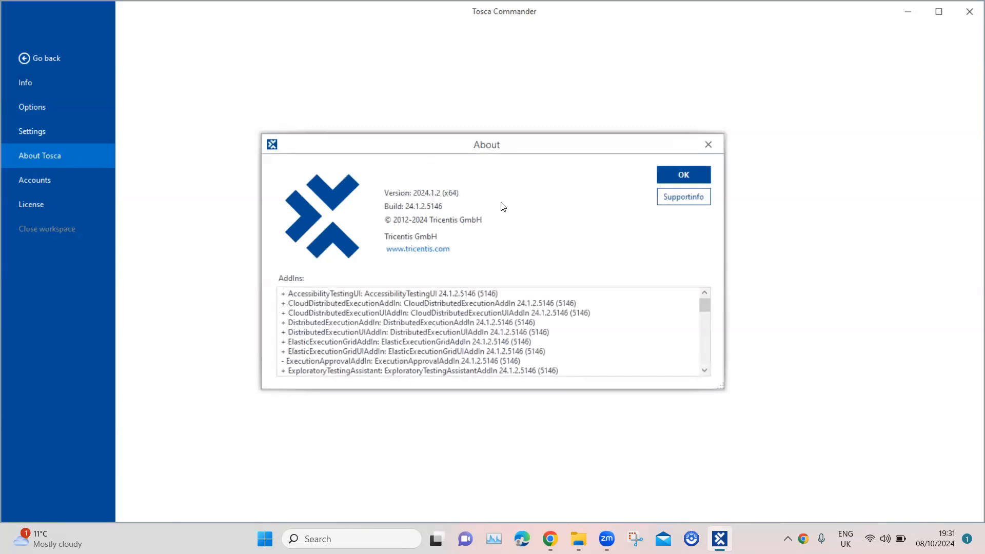
{"action": "left_click", "coordinate": [703, 144]}
{"action": "left_click", "coordinate": [53, 58]}
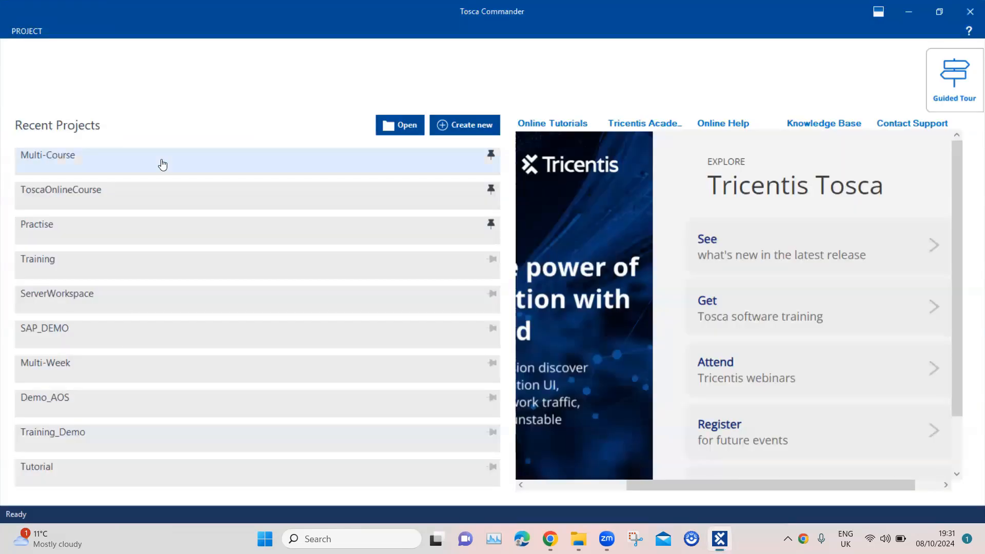
Step: Open the Training project and select the 2024 Features folder under TestCases
{"action": "left_click", "coordinate": [48, 263]}
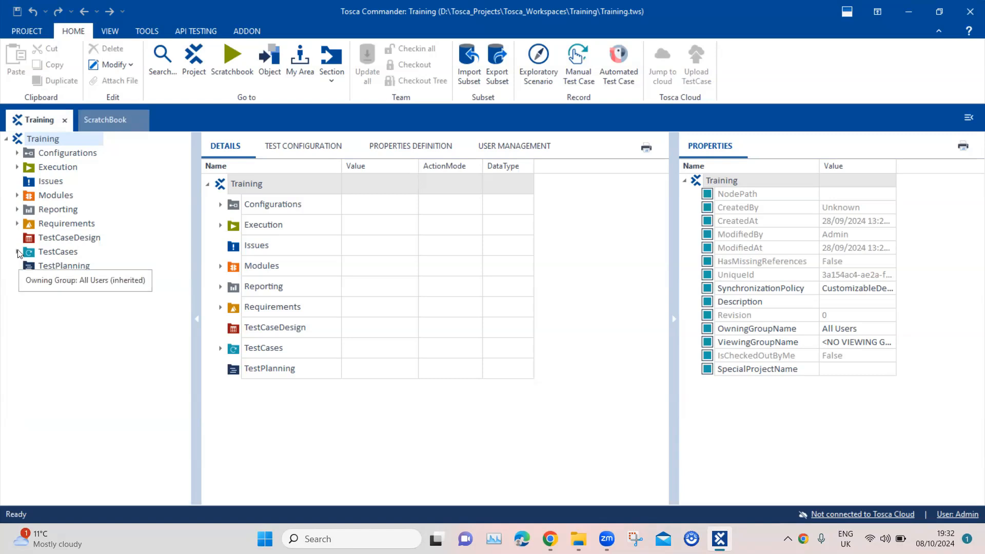
{"action": "left_click", "coordinate": [18, 253]}
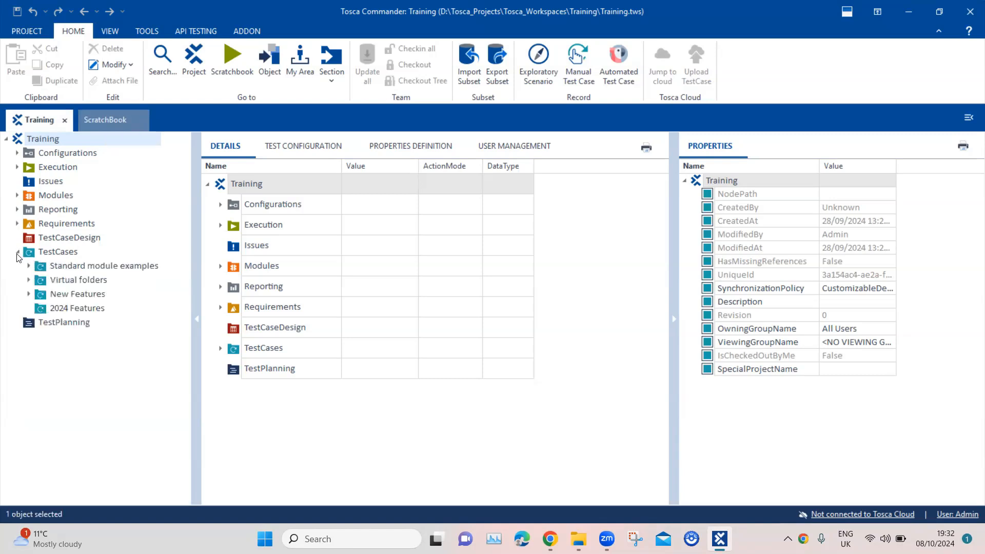
{"action": "left_click", "coordinate": [78, 310]}
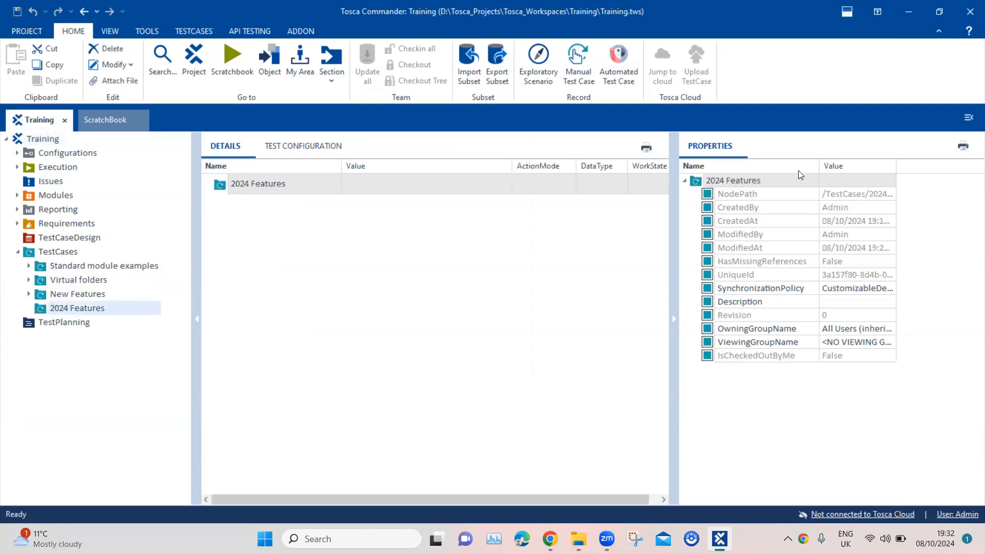
Step: Create a 'Zip Unzip Files' test case in 2024 Features and bring up the C:\Training\Files window
{"action": "left_click", "coordinate": [269, 183]}
{"action": "right_click", "coordinate": [270, 181]}
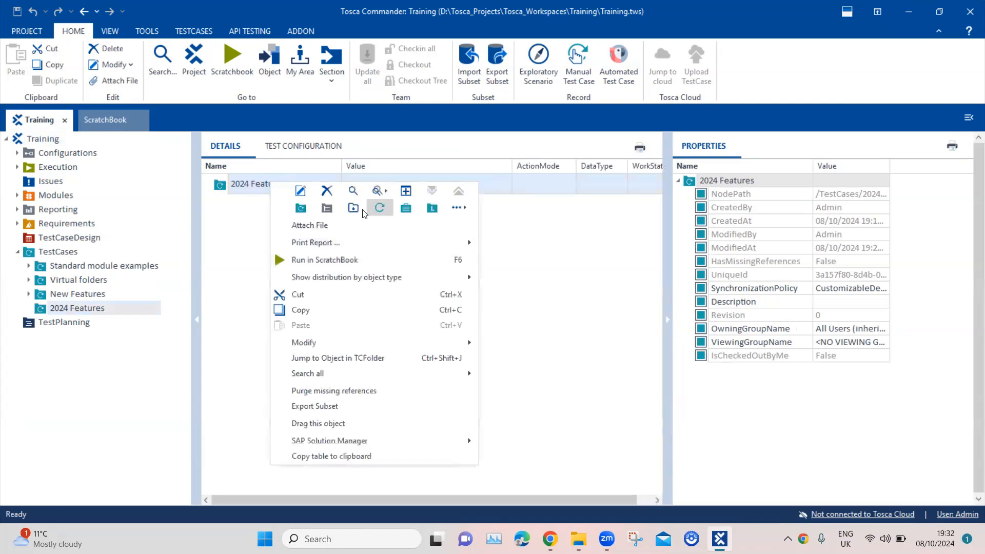
{"action": "left_click", "coordinate": [388, 208]}
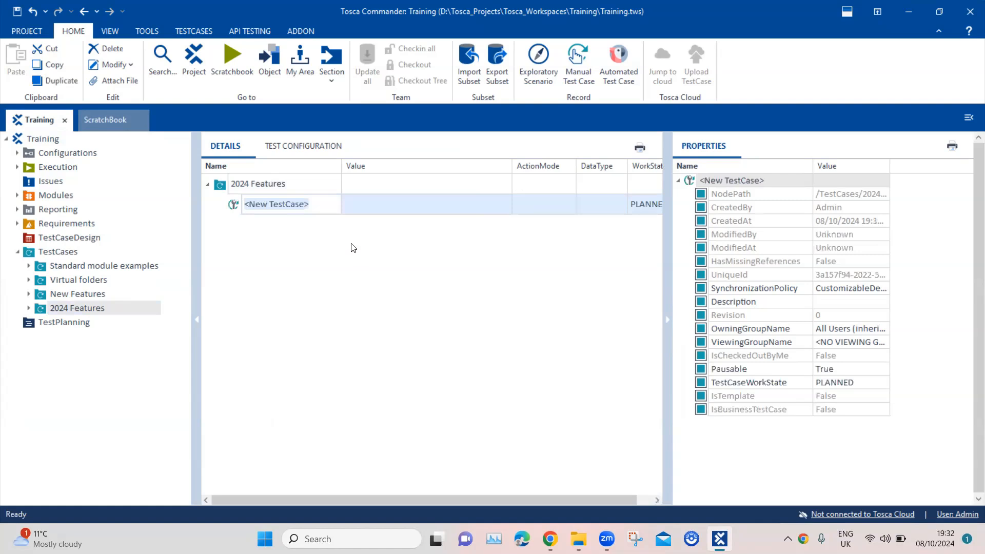
{"action": "type", "text": "Zi"}
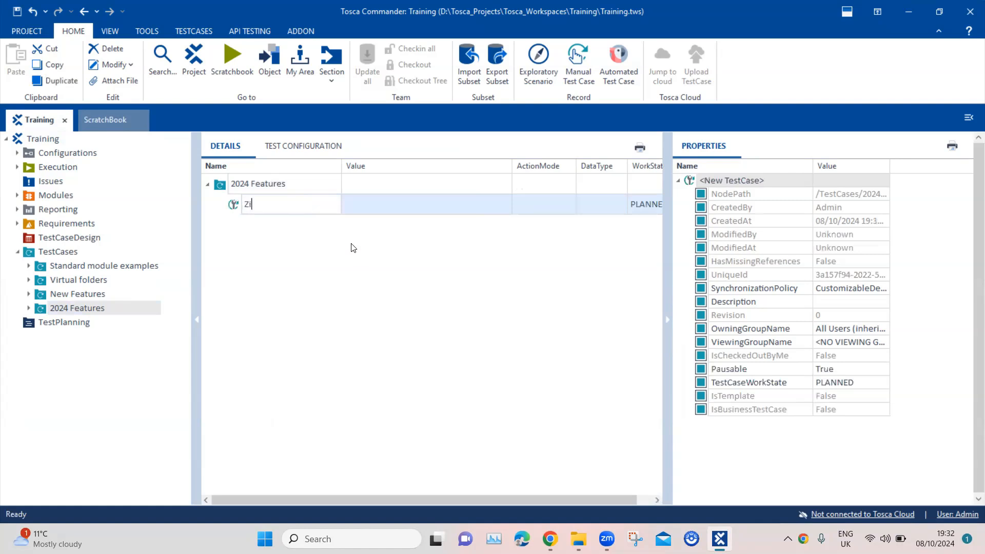
{"action": "type", "text": "p Unzip Files"}
{"action": "key", "text": "Return"}
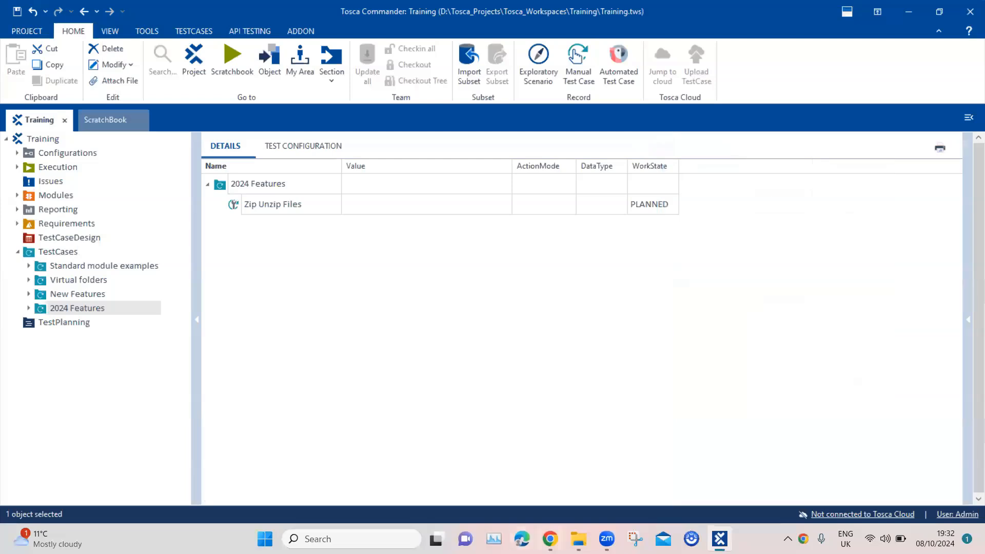
{"action": "mouse_move", "coordinate": [579, 539]}
{"action": "left_click", "coordinate": [578, 467]}
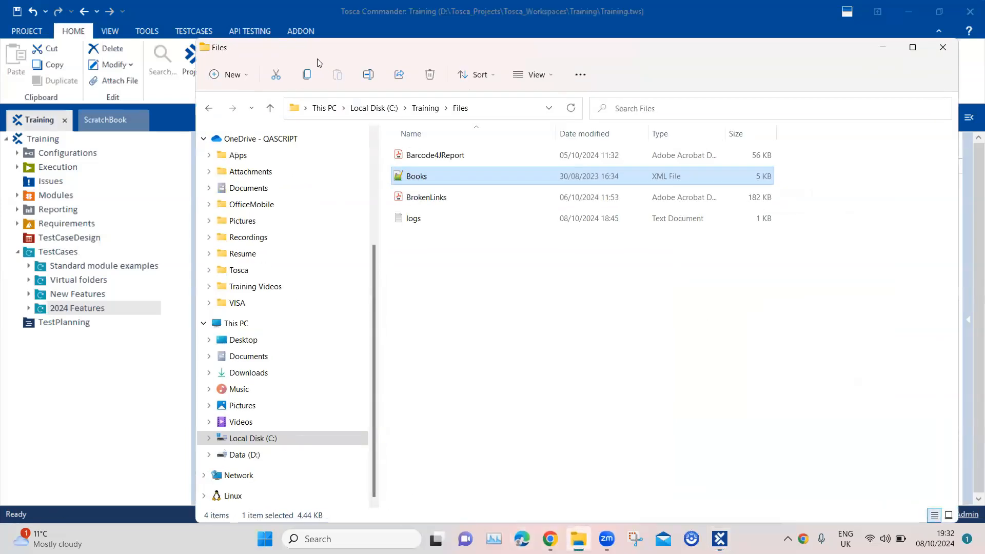
Step: Move the Files Explorer window aside and minimize it to reveal Tosca
{"action": "left_click_drag", "start_coordinate": [317, 61], "coordinate": [336, 121]}
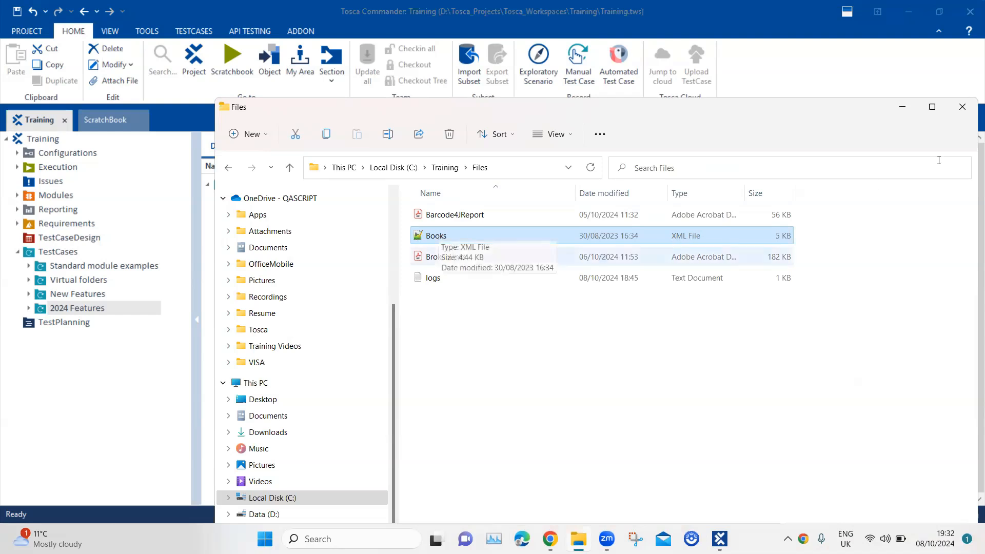
{"action": "left_click", "coordinate": [902, 107]}
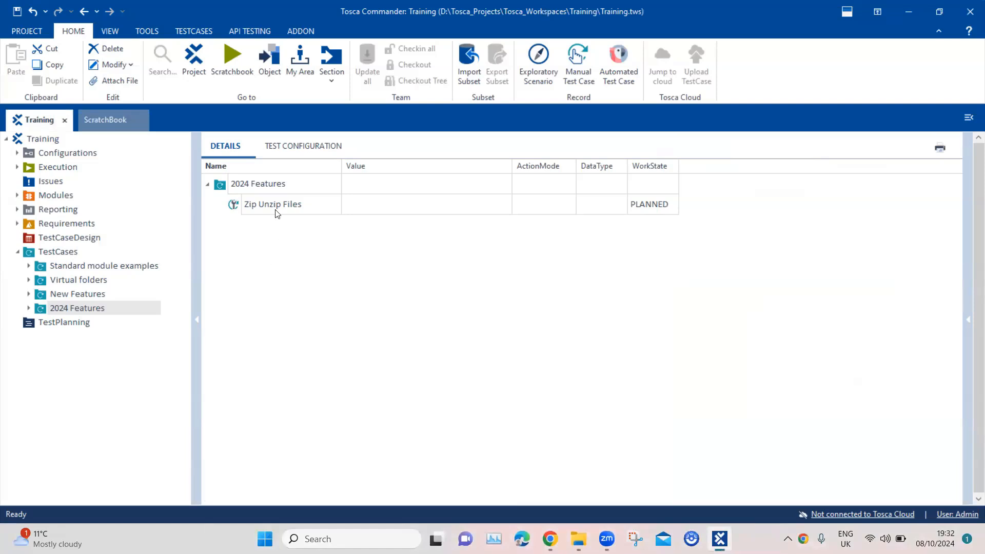
Step: Add a TBox Zip File step to Zip Unzip Files using Search and Add TestStep with 'Zip'
{"action": "right_click", "coordinate": [260, 211]}
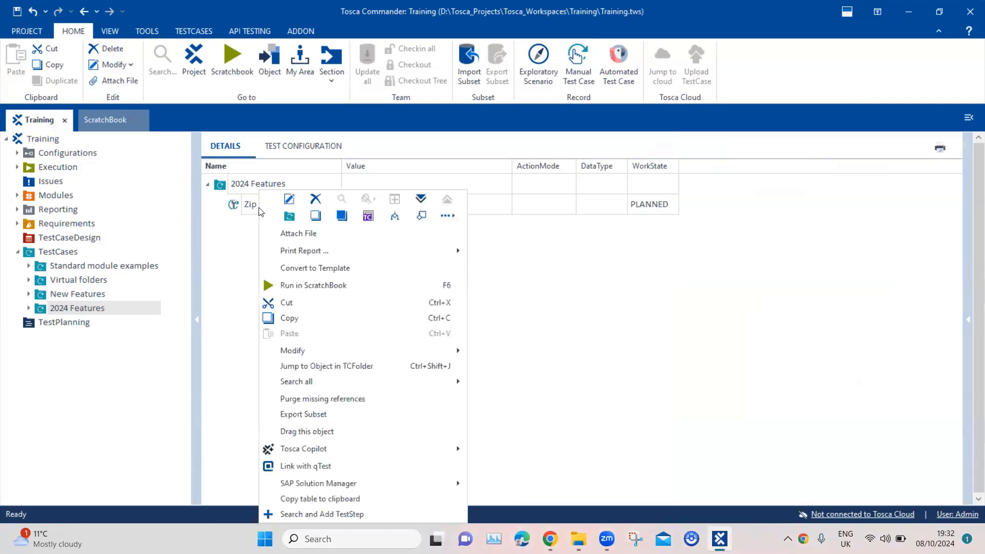
{"action": "left_click", "coordinate": [338, 515]}
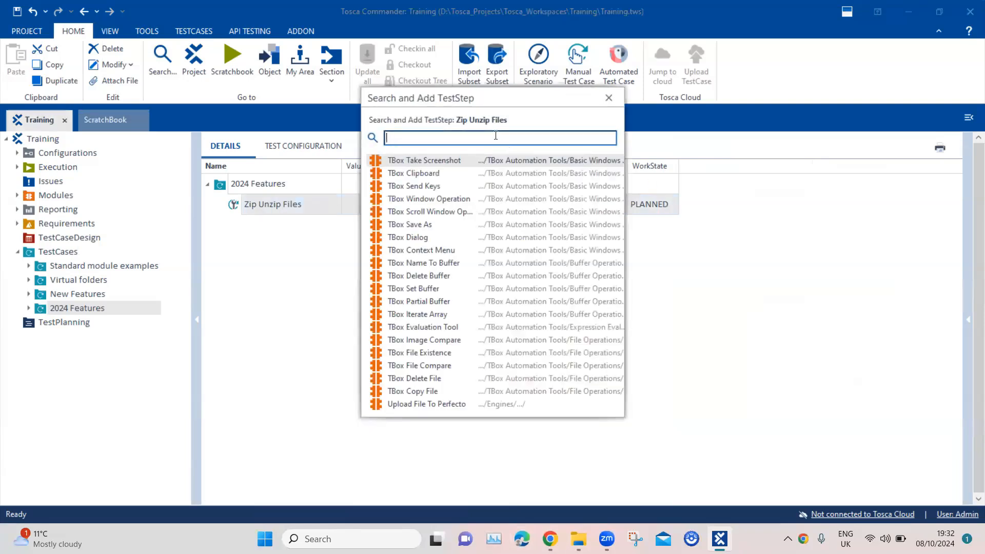
{"action": "type", "text": "Zip"}
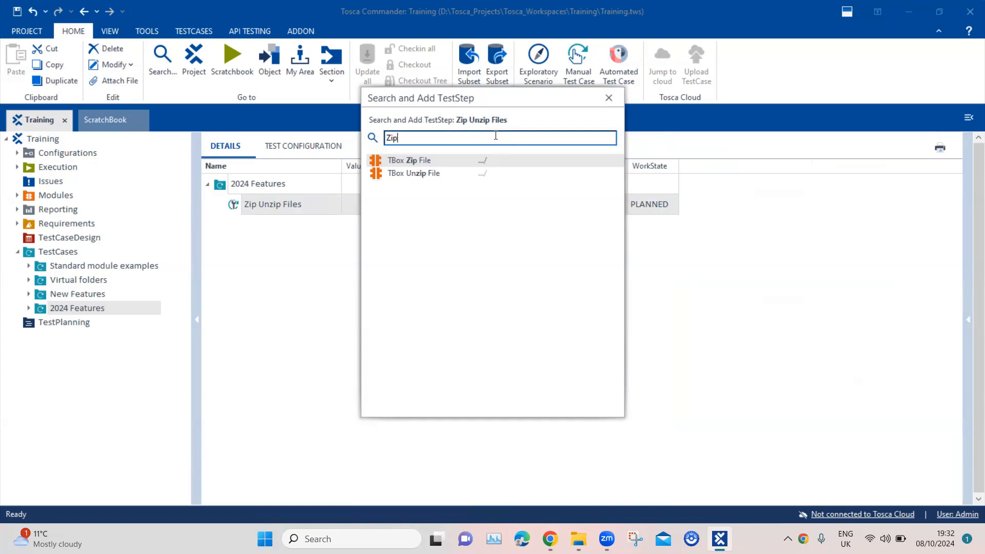
{"action": "double_click", "coordinate": [423, 161]}
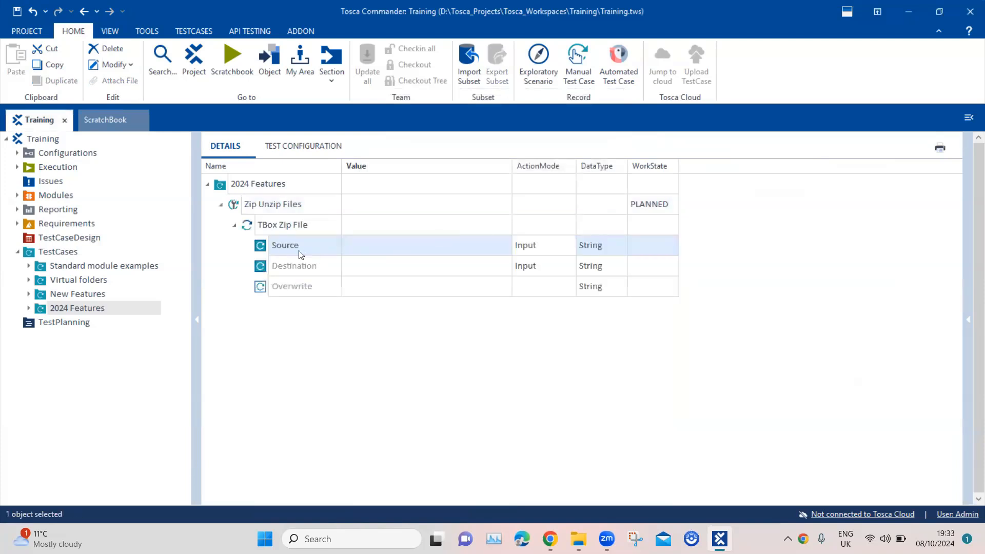
Step: Copy Books.xml's path from Explorer and paste it as the zip step's Source
{"action": "left_click", "coordinate": [389, 245]}
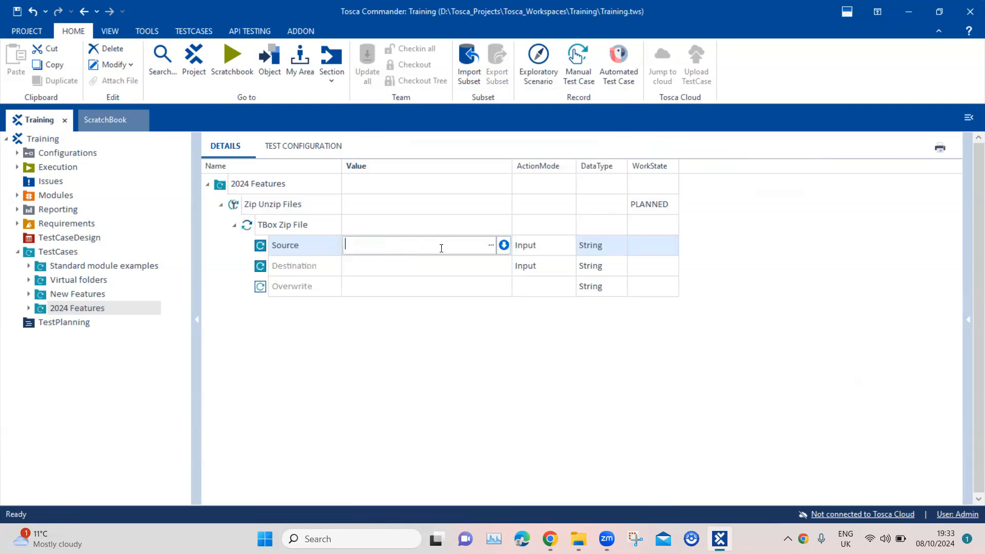
{"action": "left_click", "coordinate": [584, 534]}
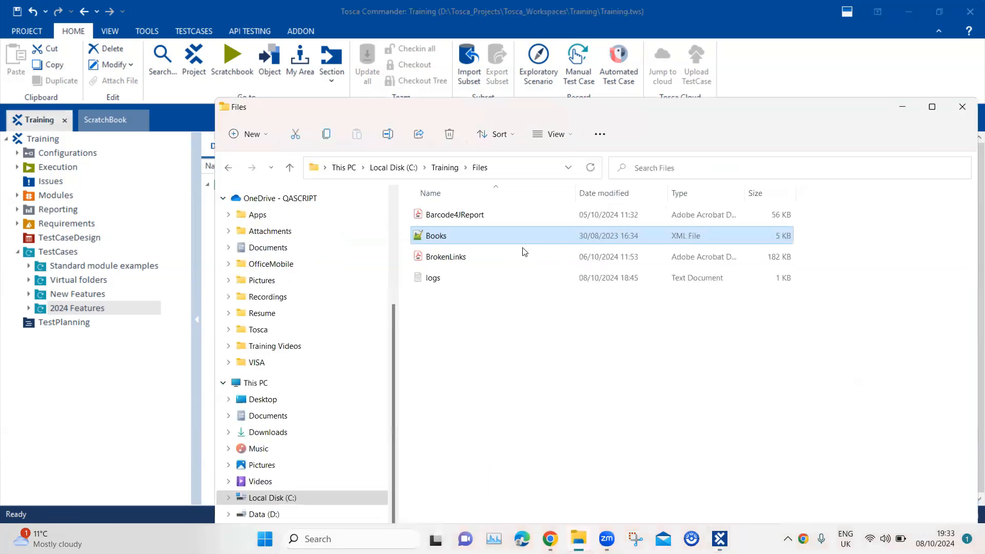
{"action": "right_click", "coordinate": [482, 237]}
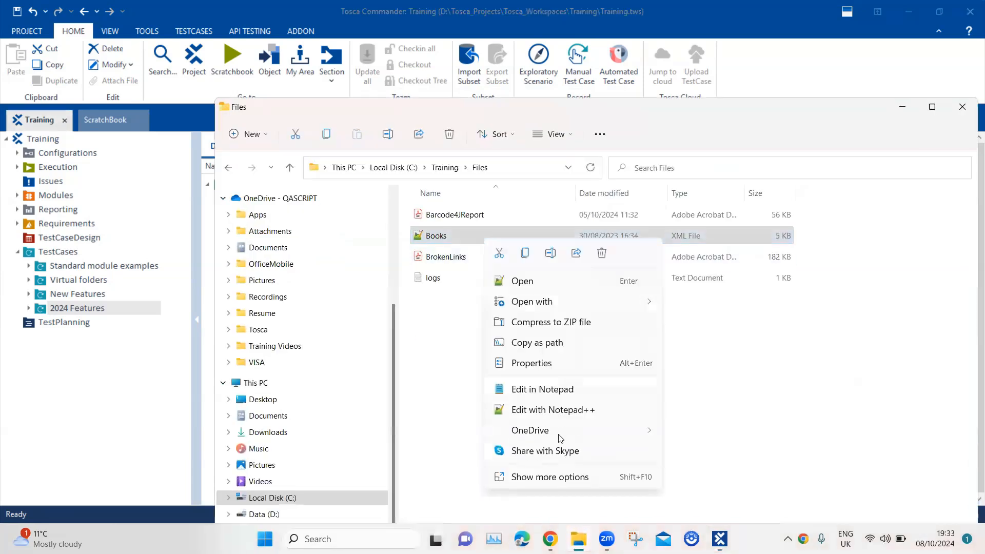
{"action": "left_click", "coordinate": [567, 342]}
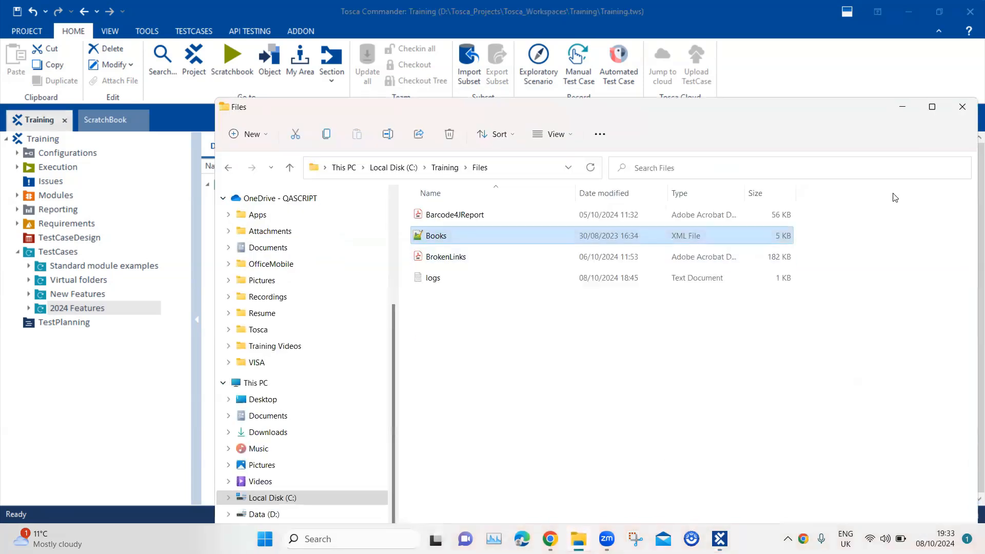
{"action": "left_click", "coordinate": [904, 110]}
{"action": "type", "text": "\"C:\\Training\\Files\\Books.xml\""}
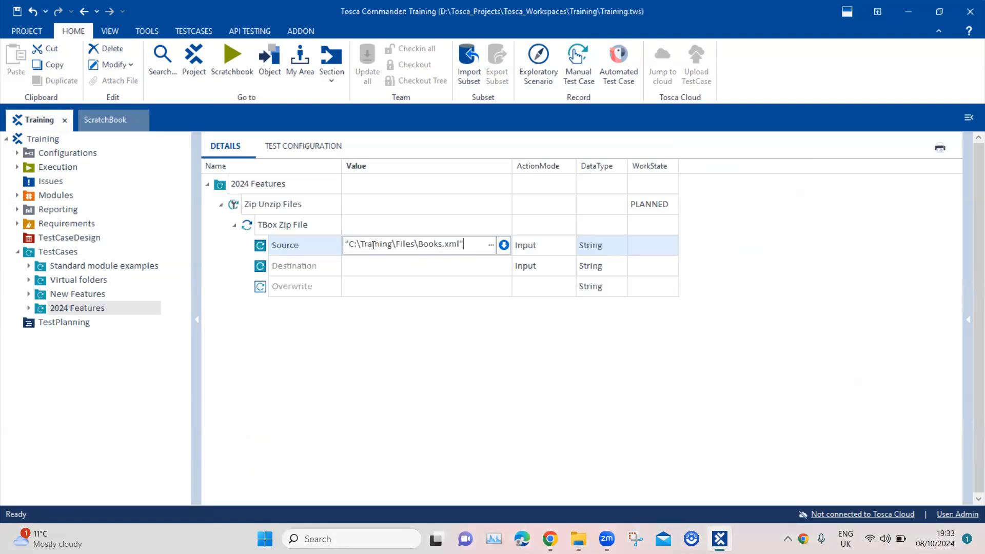
{"action": "left_click", "coordinate": [389, 269]}
Step: Set Destination to C:\Training\Files\Books.zip by editing the pasted path's extension and quote
{"action": "left_click", "coordinate": [390, 267]}
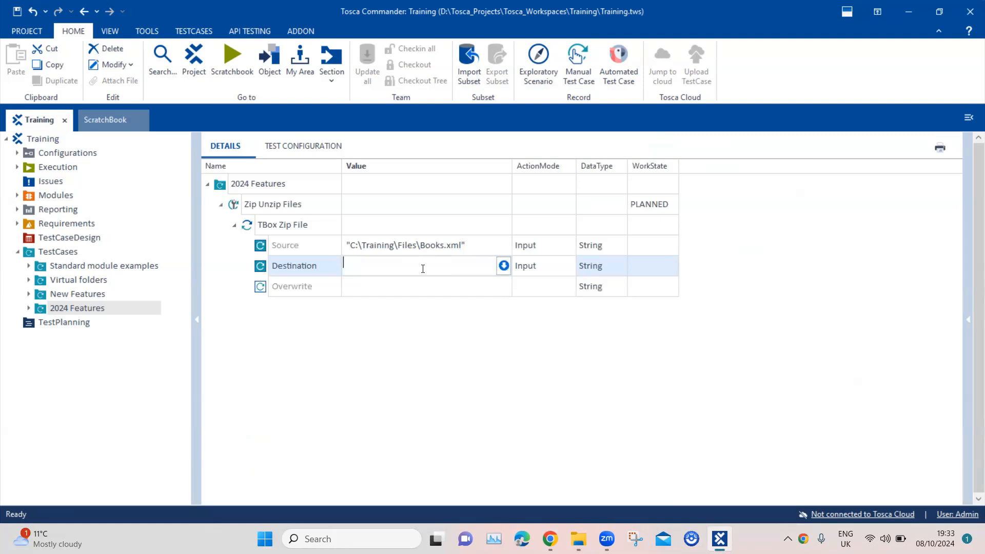
{"action": "type", "text": "\"C:\\Training\\Files\\Books.xml\""}
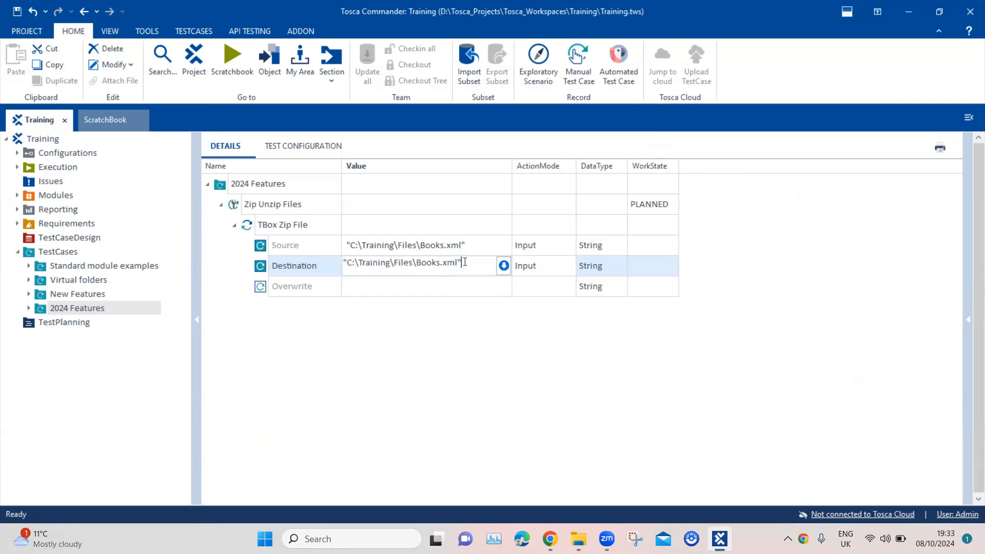
{"action": "left_click_drag", "start_coordinate": [463, 262], "coordinate": [440, 262]}
{"action": "key", "text": "BackSpace"}
{"action": "type", "text": "zi"}
{"action": "key", "text": "BackSpace"}
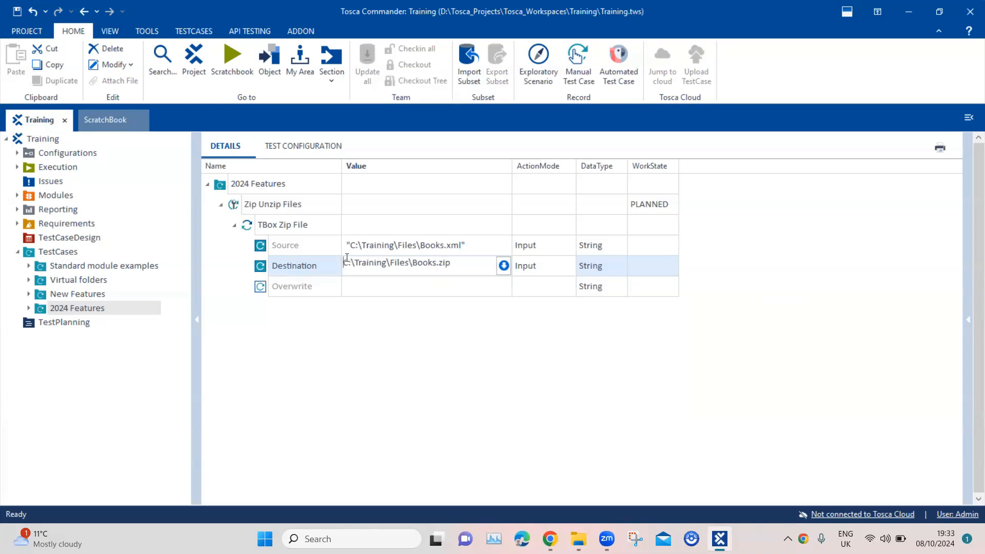
{"action": "left_click", "coordinate": [394, 325]}
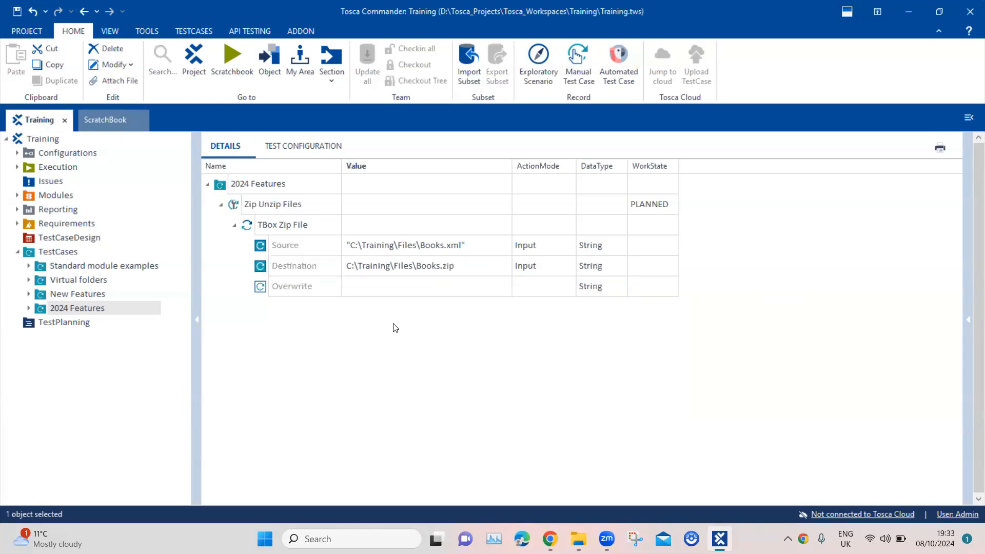
Step: Set the TBox Zip File step's Overwrite value to True
{"action": "left_click", "coordinate": [398, 287]}
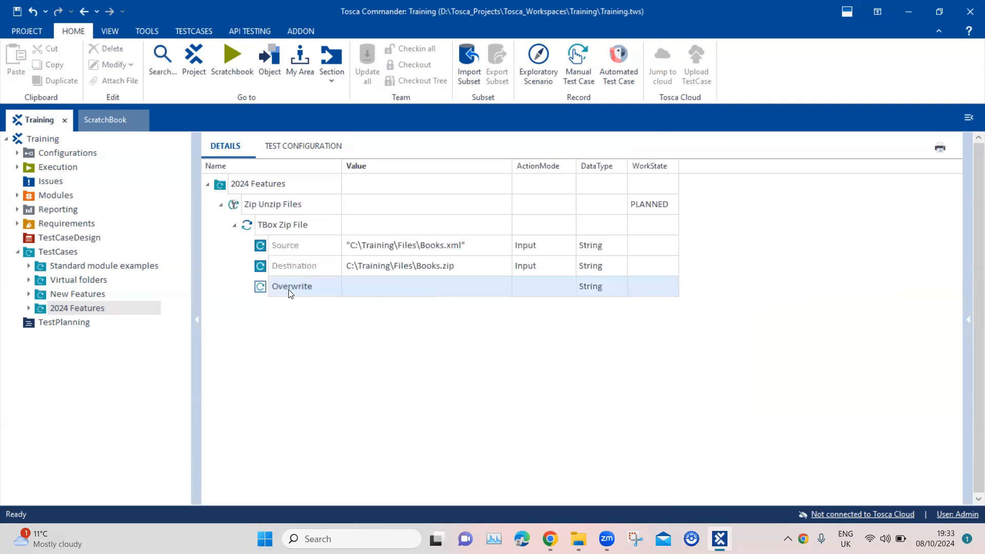
{"action": "left_click", "coordinate": [408, 288]}
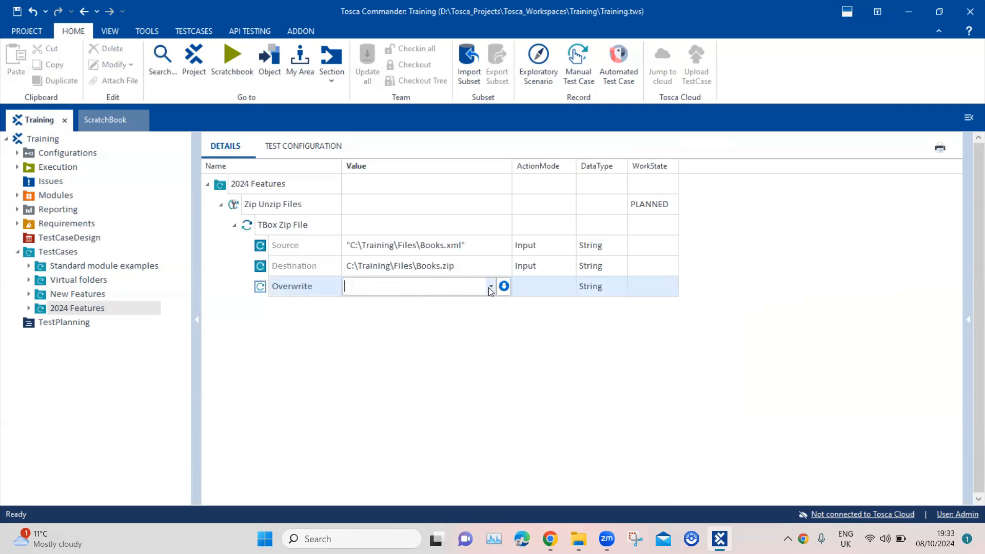
{"action": "left_click", "coordinate": [491, 289]}
{"action": "left_click", "coordinate": [411, 302]}
{"action": "left_click", "coordinate": [459, 348]}
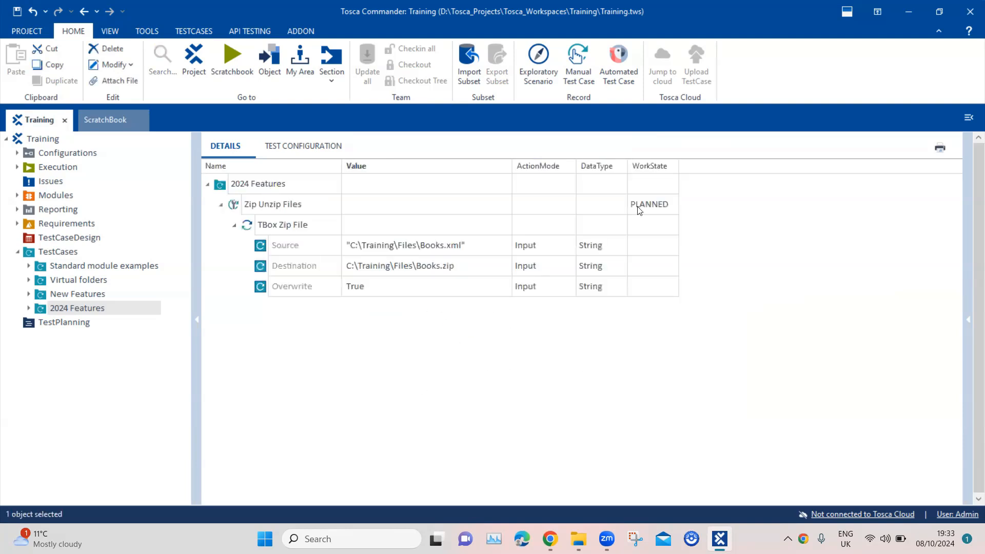
Step: Set the Zip Unzip Files WorkState to COMPLETED
{"action": "left_click", "coordinate": [676, 203]}
{"action": "left_click", "coordinate": [673, 203]}
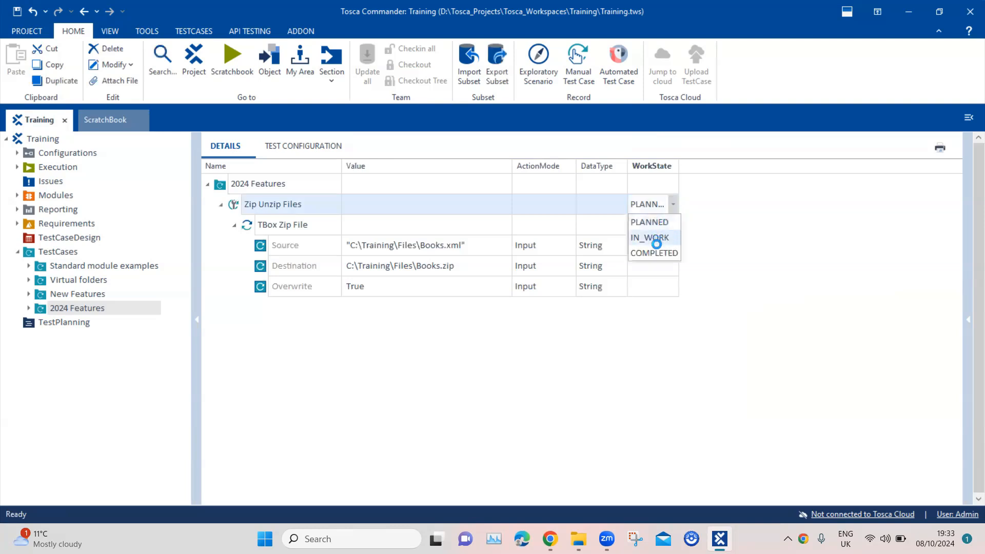
{"action": "left_click", "coordinate": [657, 253]}
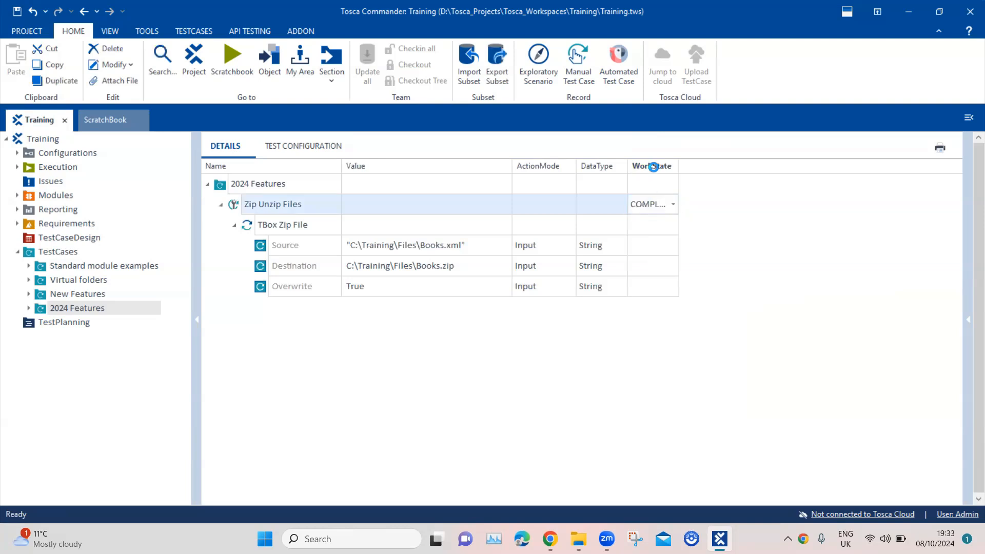
Step: Run Zip Unzip Files in ScratchBook and confirm the log reports Books.zip created
{"action": "right_click", "coordinate": [283, 207]}
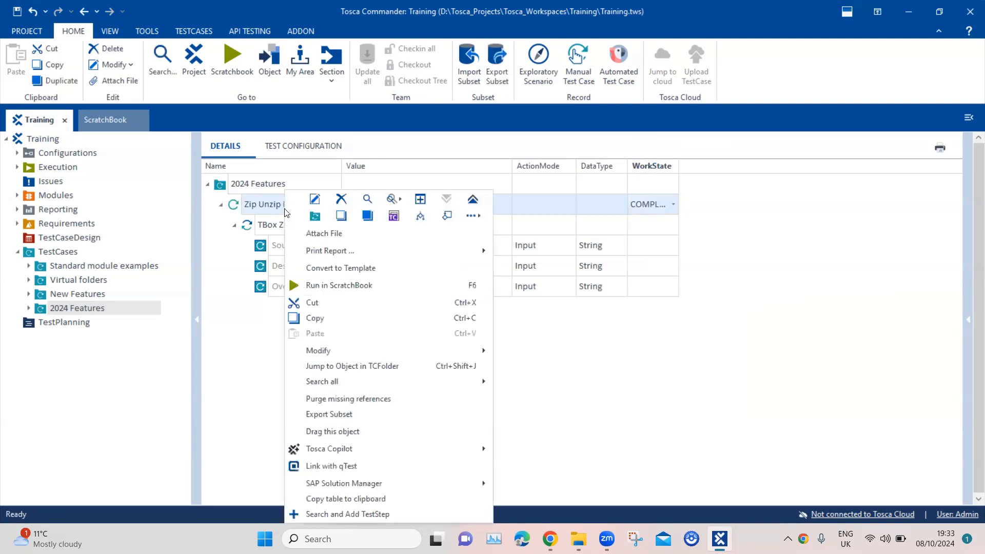
{"action": "left_click", "coordinate": [351, 286]}
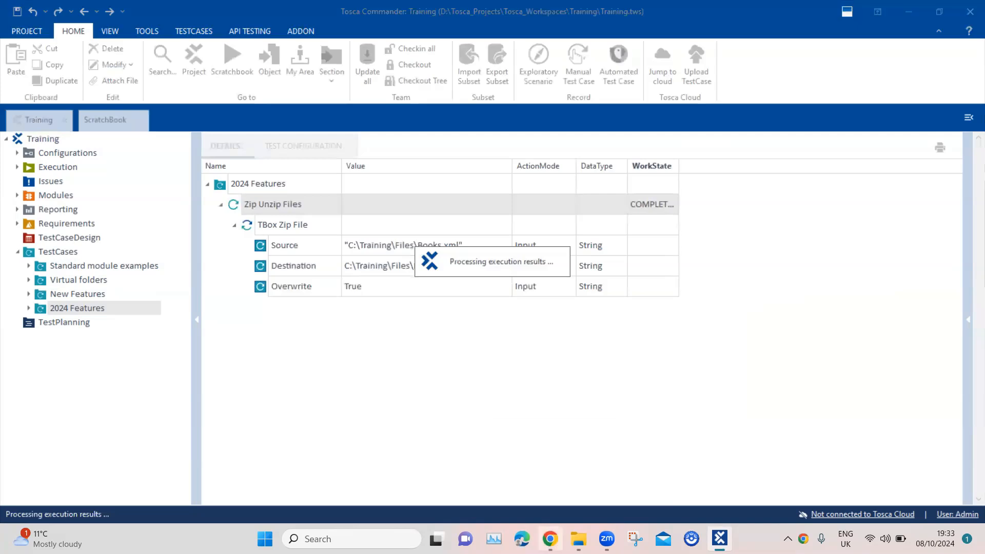
{"action": "mouse_move", "coordinate": [551, 538]}
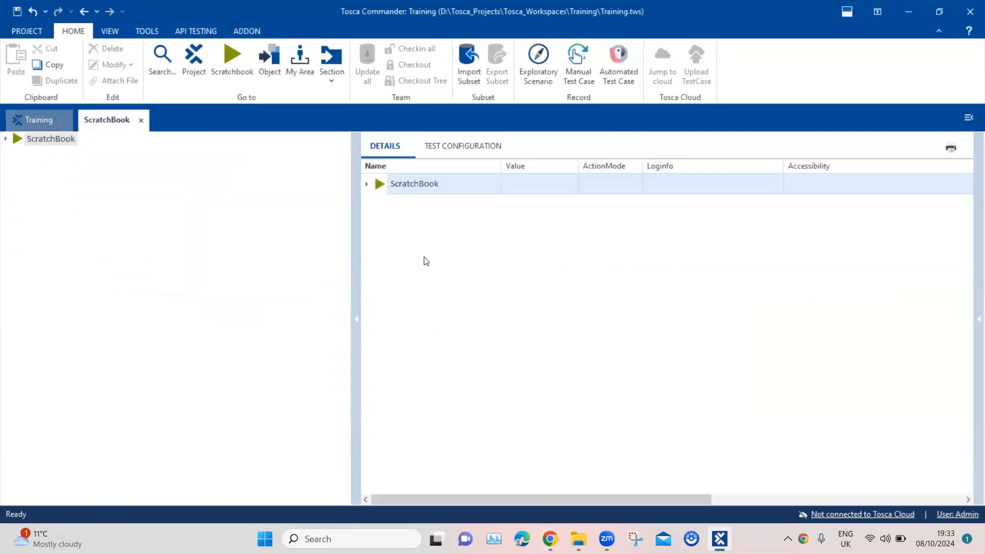
{"action": "left_click", "coordinate": [366, 184]}
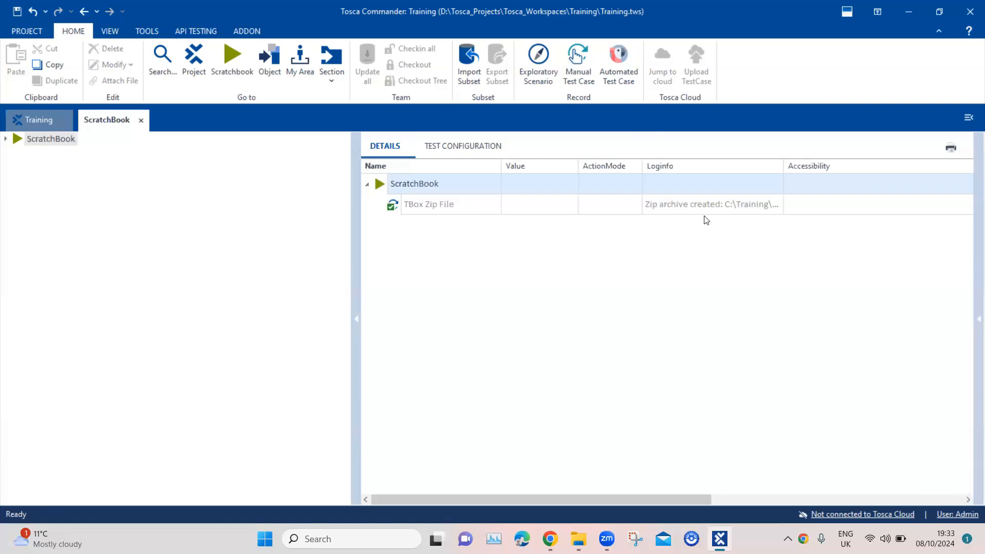
{"action": "left_click", "coordinate": [733, 204]}
{"action": "left_click", "coordinate": [778, 204]}
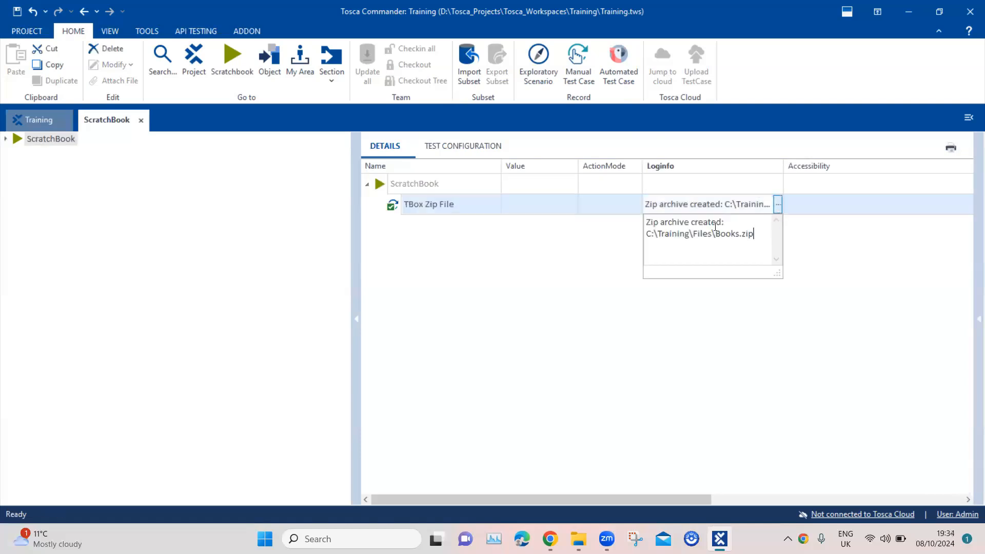
{"action": "left_click_drag", "start_coordinate": [648, 225], "coordinate": [761, 235]}
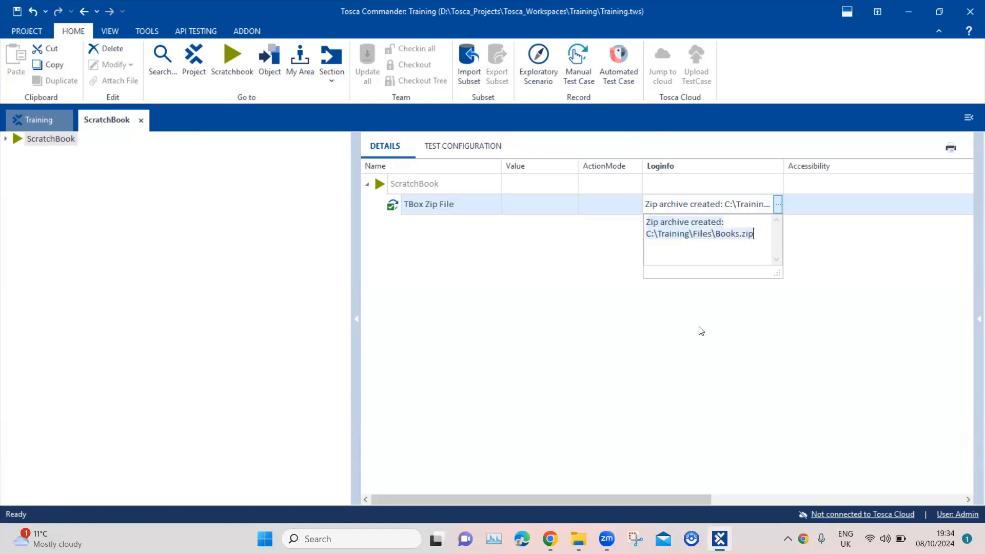
Step: Delete Books.xml from C:\Training\Files, leaving the new Books.zip archive
{"action": "left_click", "coordinate": [580, 538]}
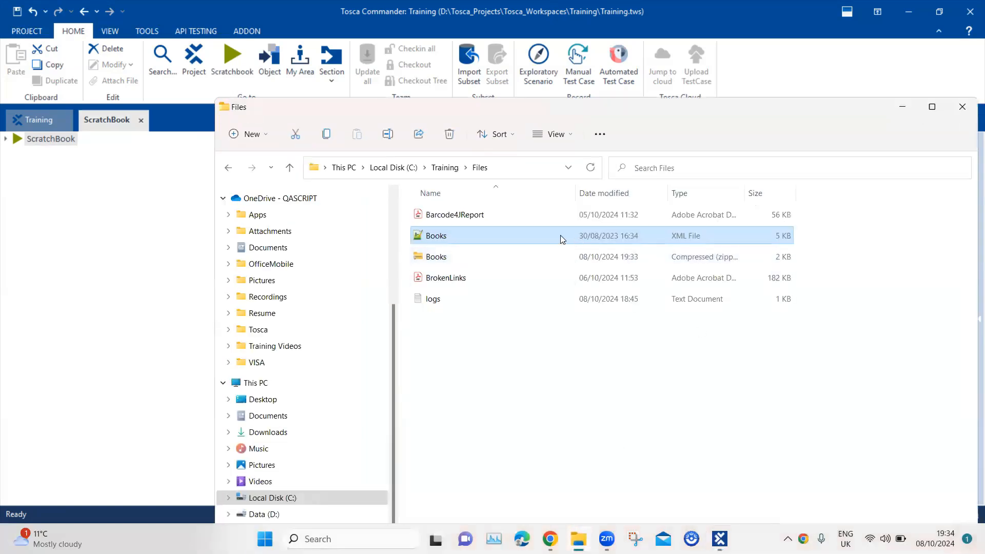
{"action": "left_click", "coordinate": [463, 260]}
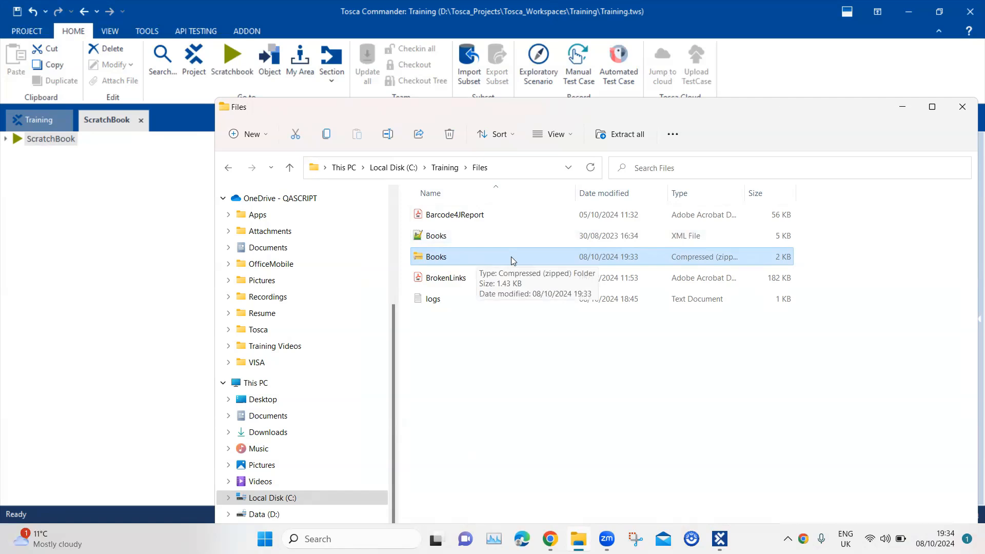
{"action": "left_click", "coordinate": [442, 237]}
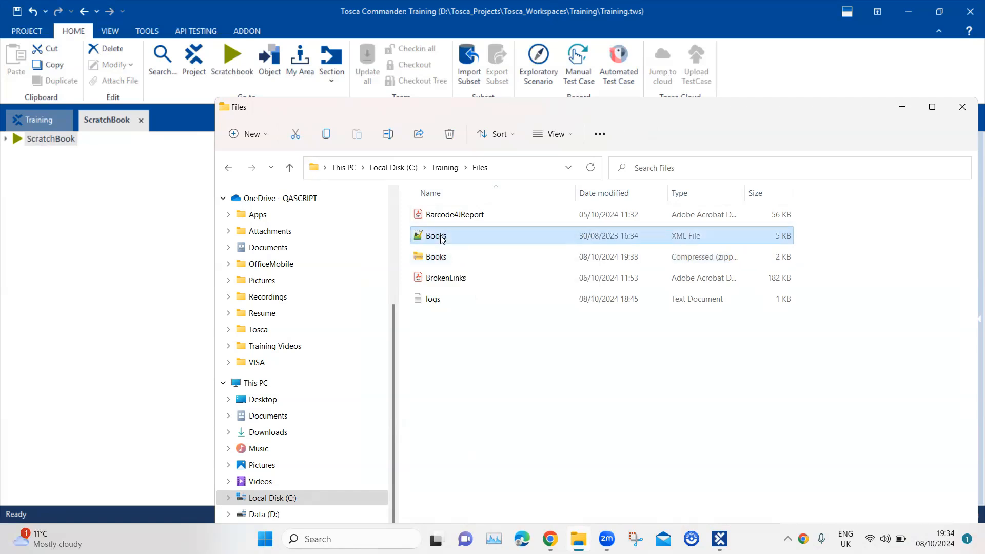
{"action": "right_click", "coordinate": [442, 238]}
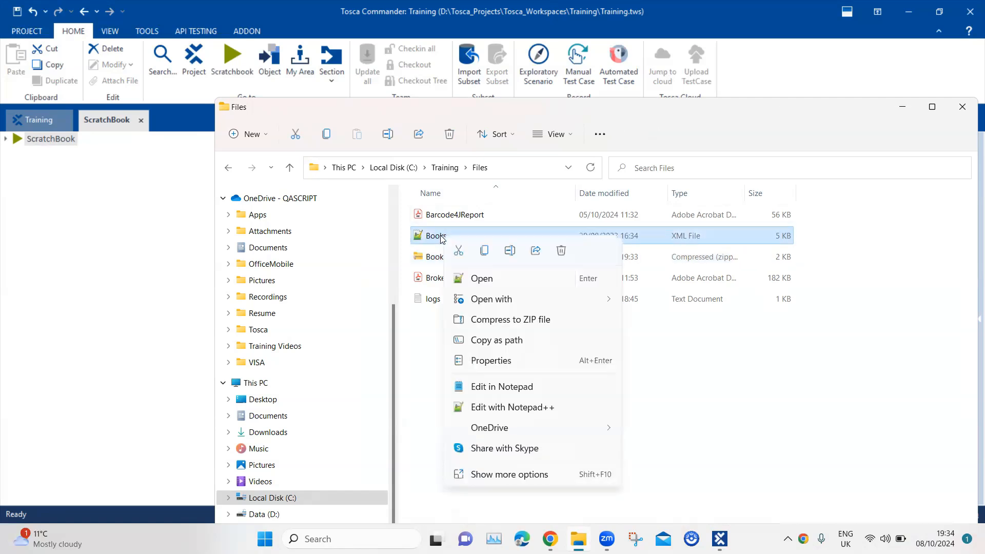
{"action": "left_click", "coordinate": [563, 251]}
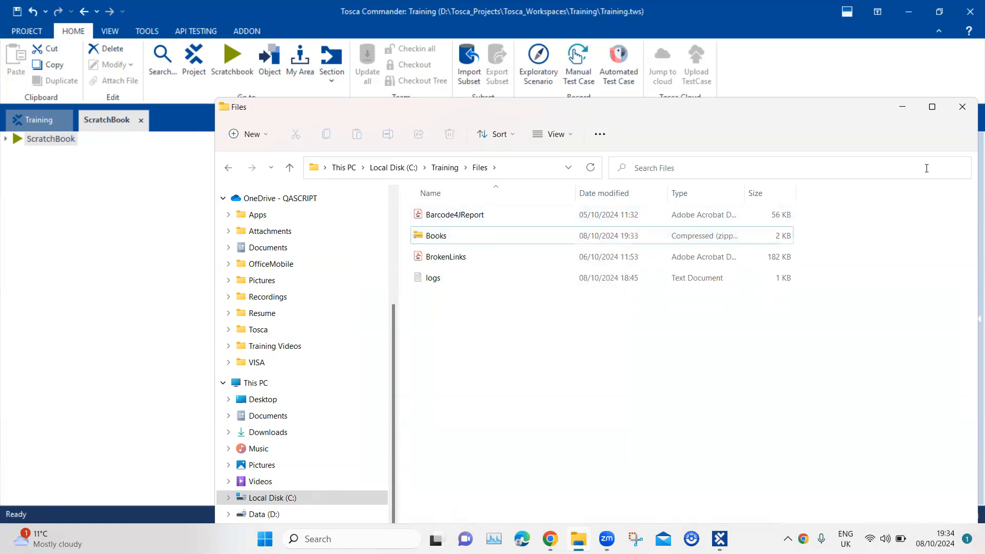
Step: Minimize Explorer and return to the Training project in Tosca
{"action": "left_click", "coordinate": [904, 108]}
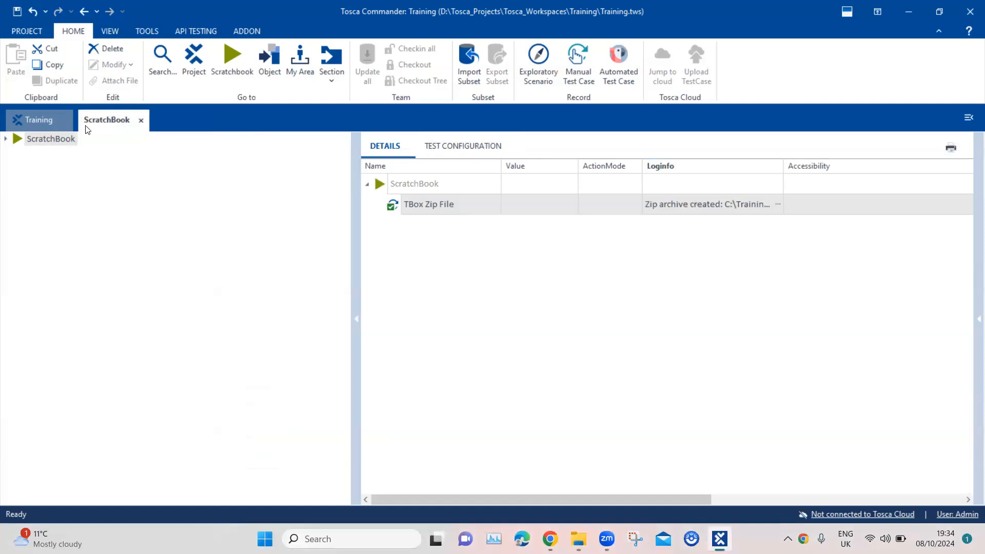
{"action": "left_click", "coordinate": [41, 119]}
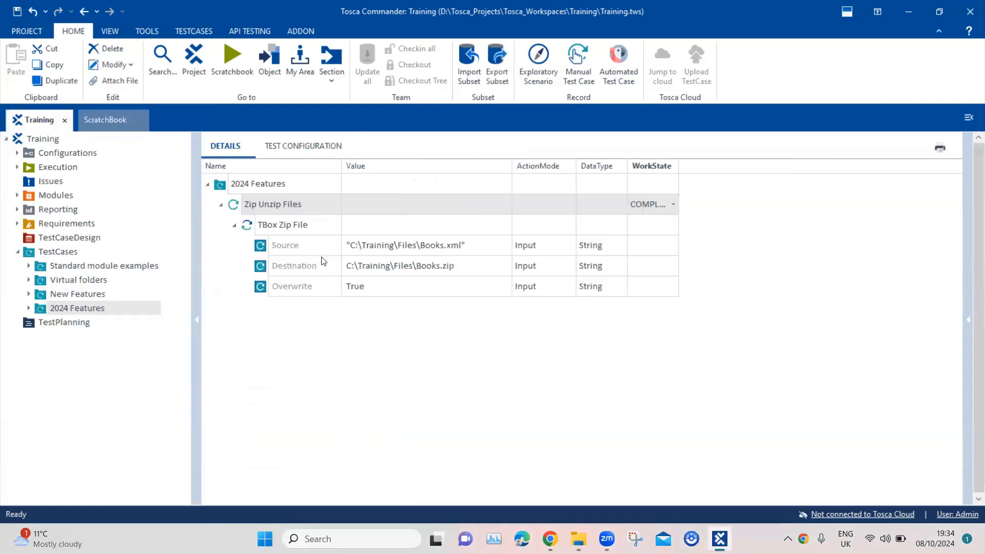
{"action": "right_click", "coordinate": [265, 188]}
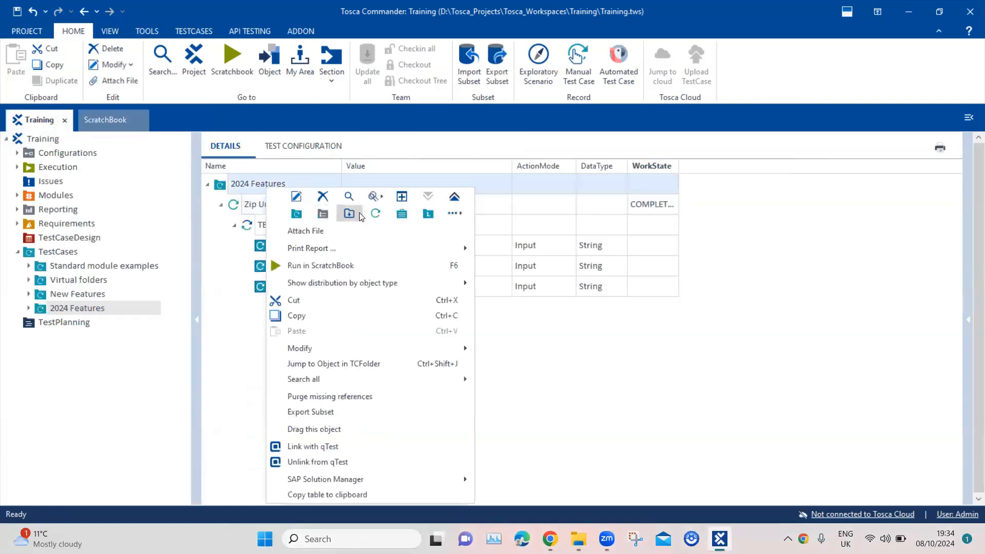
Step: Add a TBox Unzip File step to Zip Unzip Files by searching 'unz'
{"action": "right_click", "coordinate": [257, 204]}
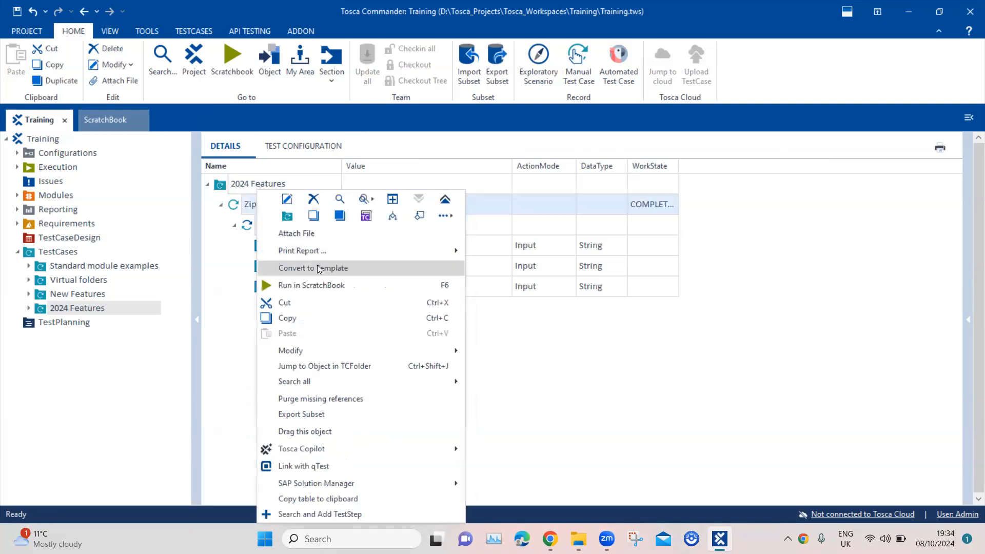
{"action": "left_click", "coordinate": [344, 513]}
{"action": "type", "text": "unz"}
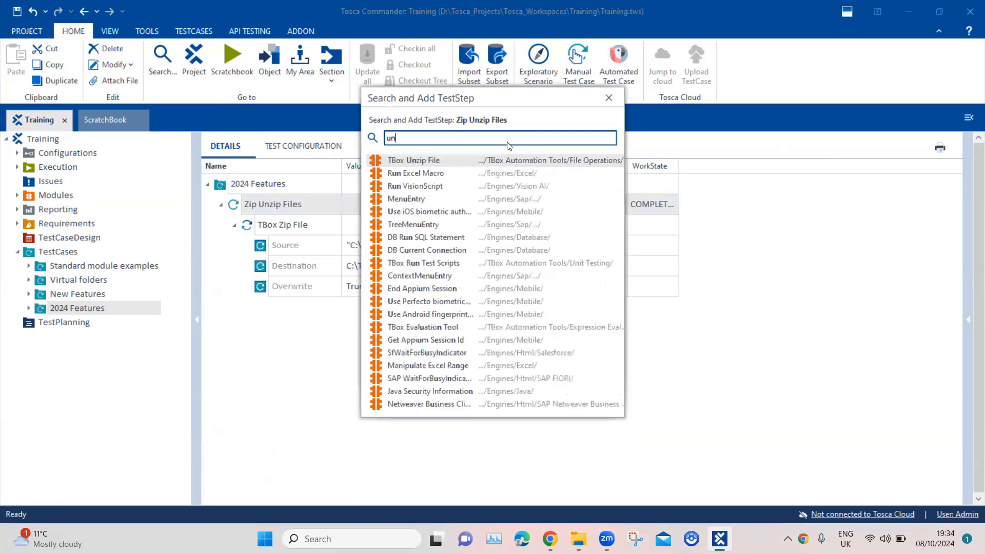
{"action": "double_click", "coordinate": [432, 159]}
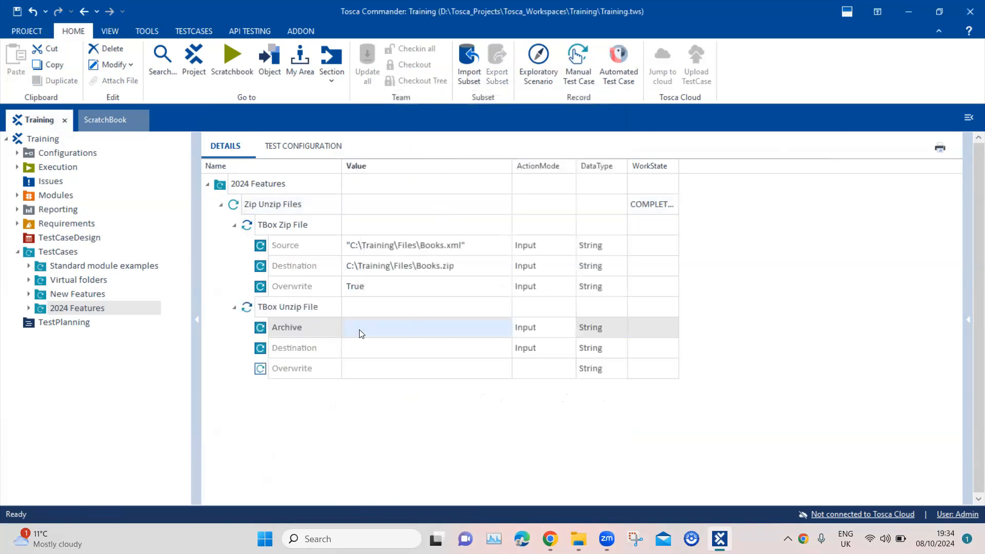
Step: Set Archive to C:\Training\Files\Books.zip, copied from the zip step's Destination
{"action": "left_click", "coordinate": [379, 330]}
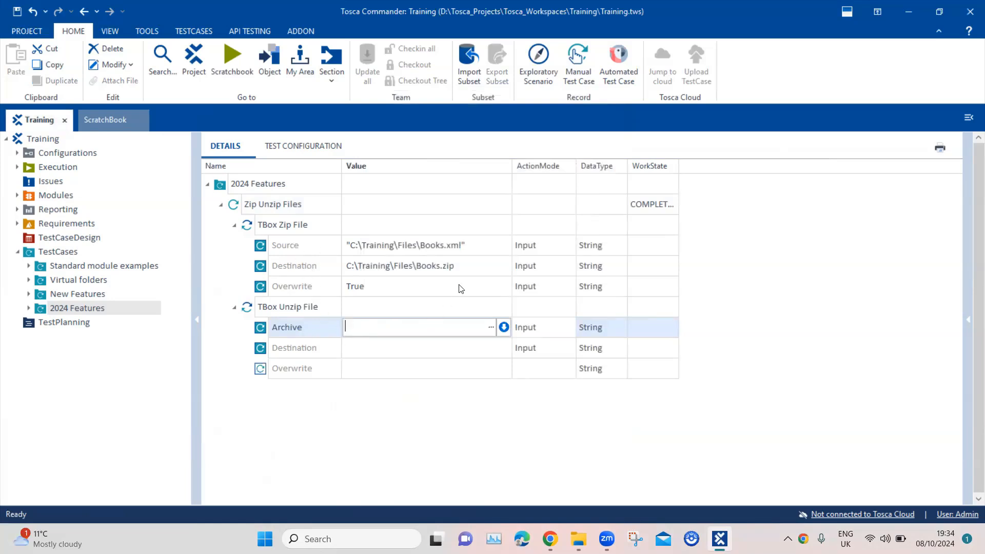
{"action": "left_click", "coordinate": [468, 269]}
{"action": "left_click_drag", "start_coordinate": [477, 271], "coordinate": [342, 265]}
{"action": "key", "text": "ctrl+c"}
{"action": "left_click", "coordinate": [400, 328]}
{"action": "left_click", "coordinate": [415, 329]}
{"action": "key", "text": "ctrl+v"}
Step: Set the unzip Destination to the folder C:\Training\Files
{"action": "left_click", "coordinate": [406, 347]}
{"action": "left_click", "coordinate": [399, 349]}
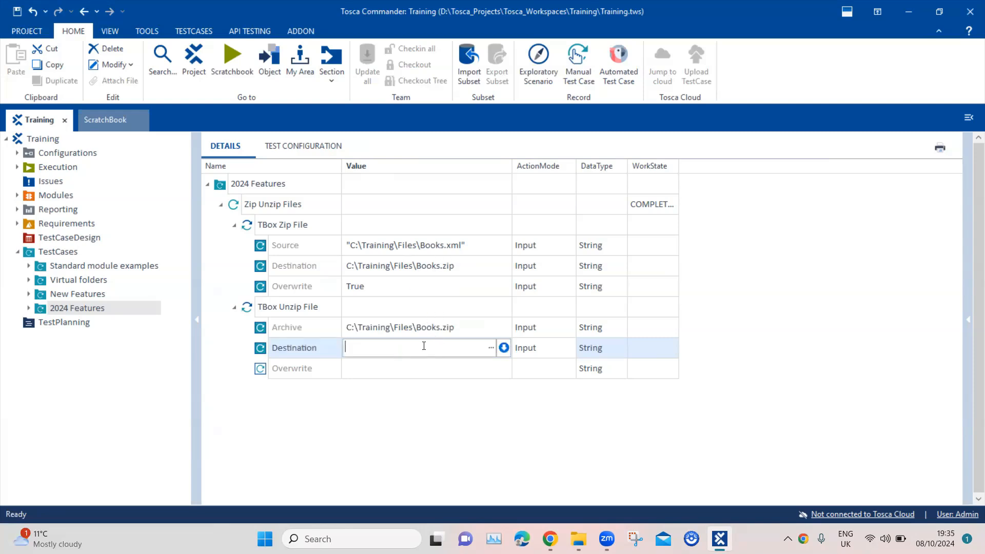
{"action": "key", "text": "ctrl+v"}
{"action": "left_click_drag", "start_coordinate": [446, 346], "coordinate": [413, 347]}
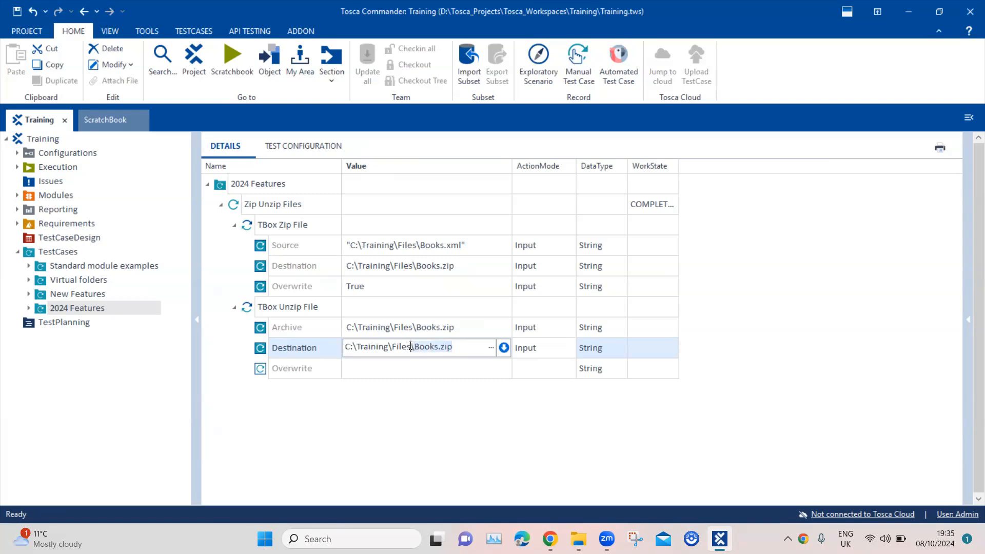
{"action": "key", "text": "BackSpace"}
{"action": "left_click", "coordinate": [426, 402]}
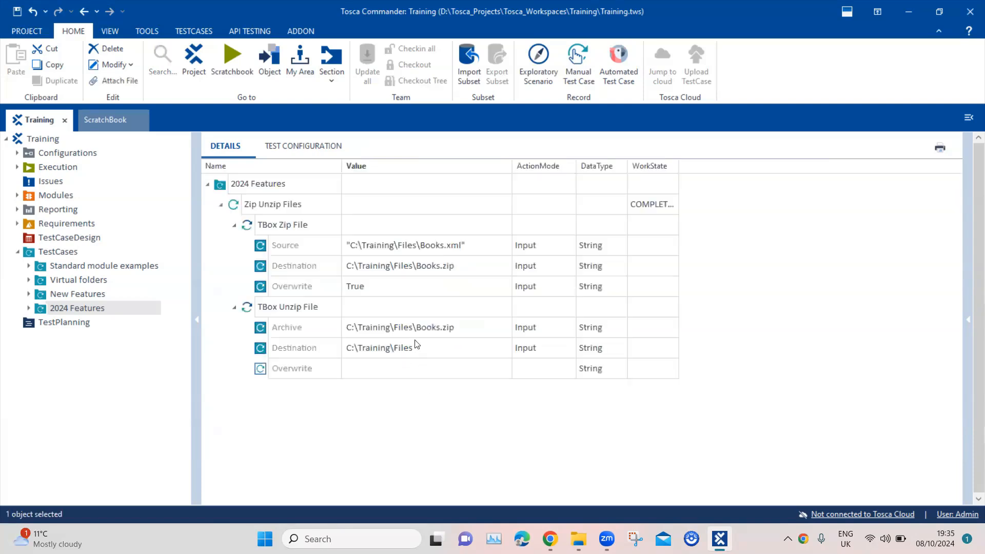
Step: Set the unzip step's Overwrite value to True
{"action": "left_click", "coordinate": [407, 369]}
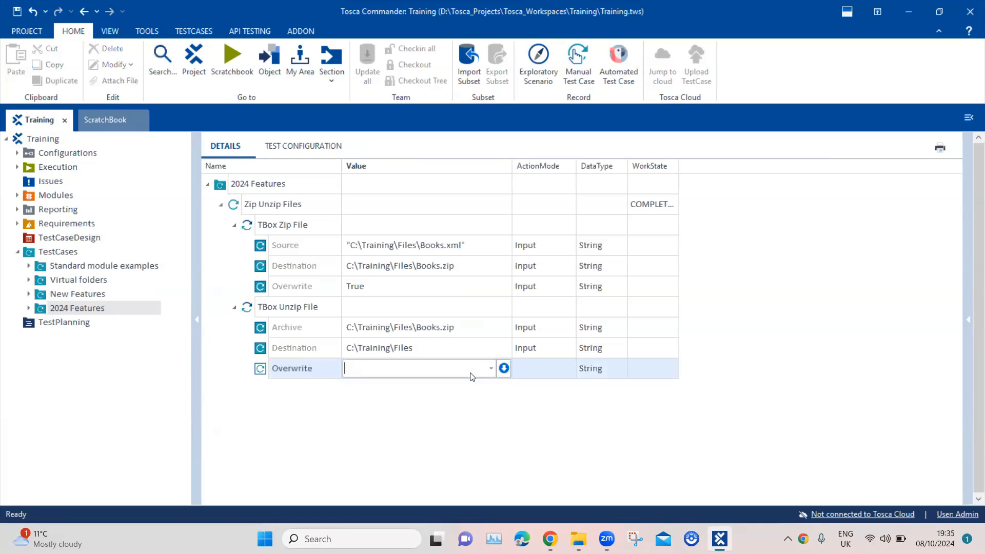
{"action": "left_click", "coordinate": [490, 369]}
{"action": "left_click", "coordinate": [410, 383]}
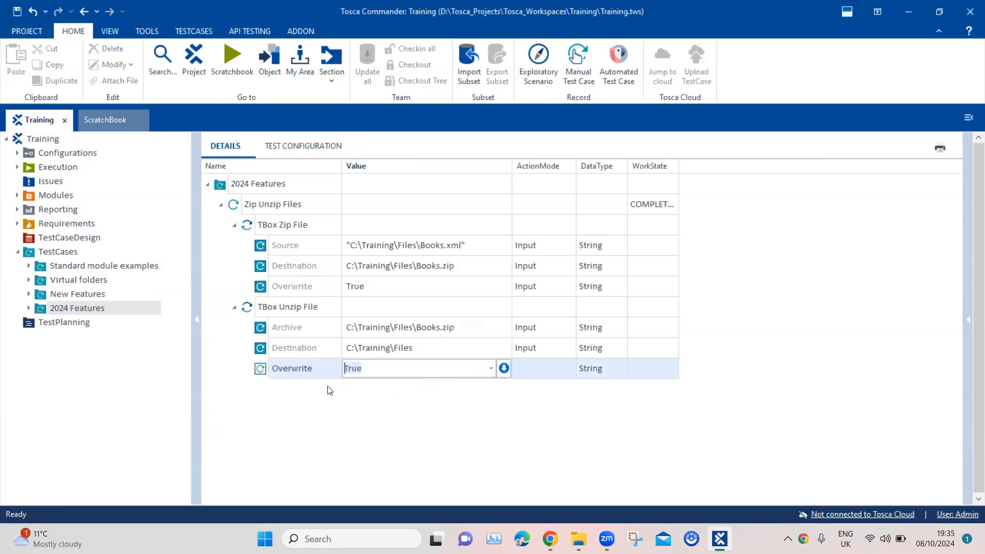
{"action": "left_click", "coordinate": [373, 403]}
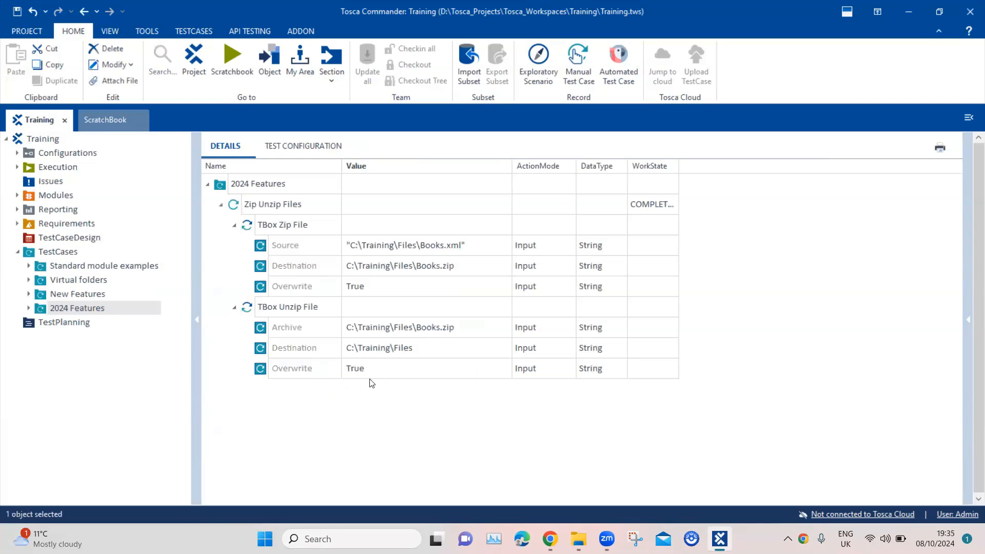
Step: Run TBox Unzip File in ScratchBook and check its log: extracted to C:\Training\Files
{"action": "right_click", "coordinate": [298, 308]}
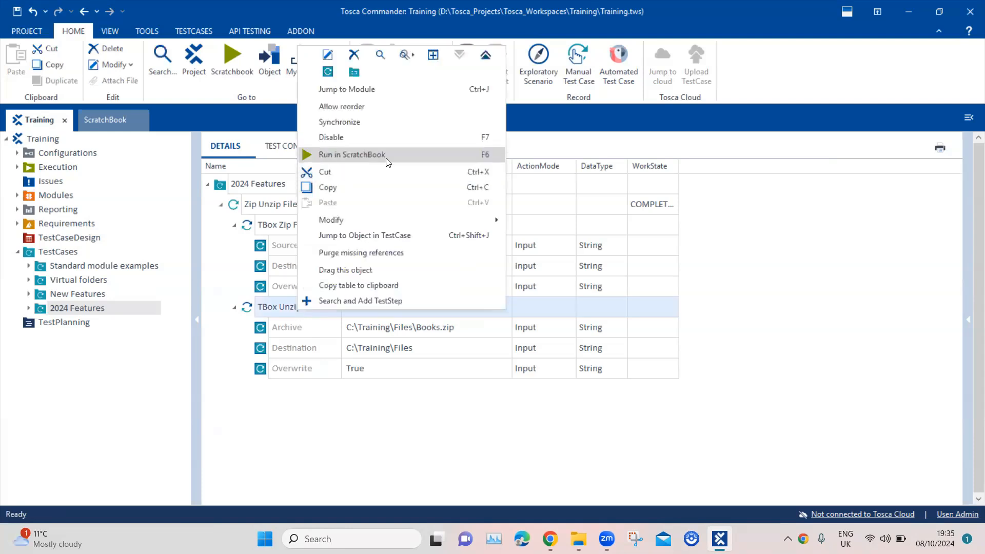
{"action": "left_click", "coordinate": [386, 156]}
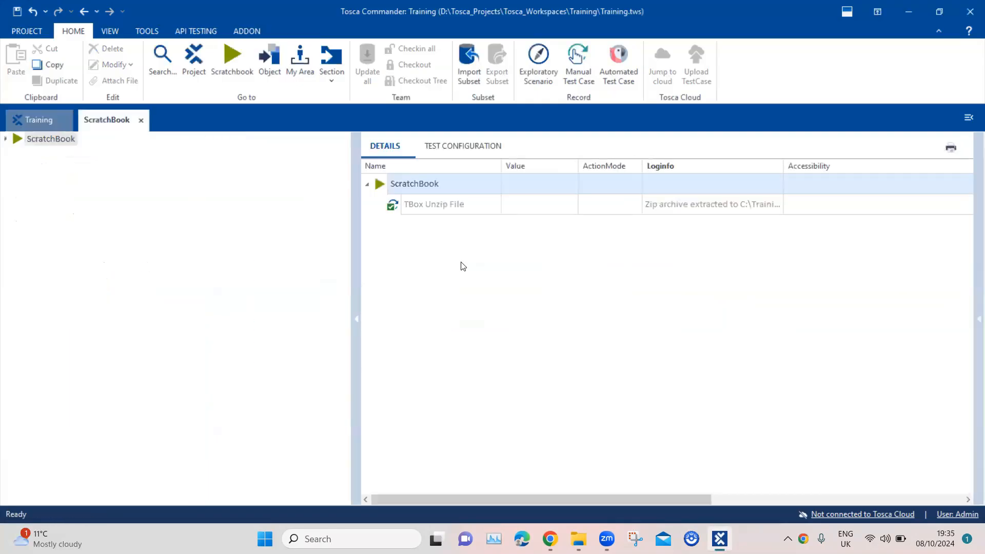
{"action": "left_click", "coordinate": [704, 208]}
{"action": "left_click", "coordinate": [779, 204]}
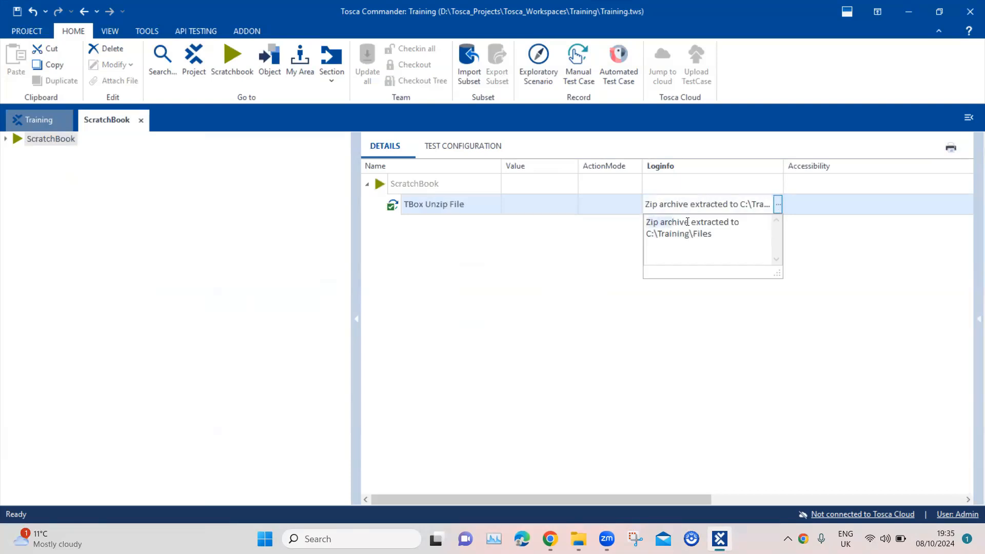
{"action": "left_click_drag", "start_coordinate": [647, 221], "coordinate": [729, 236]}
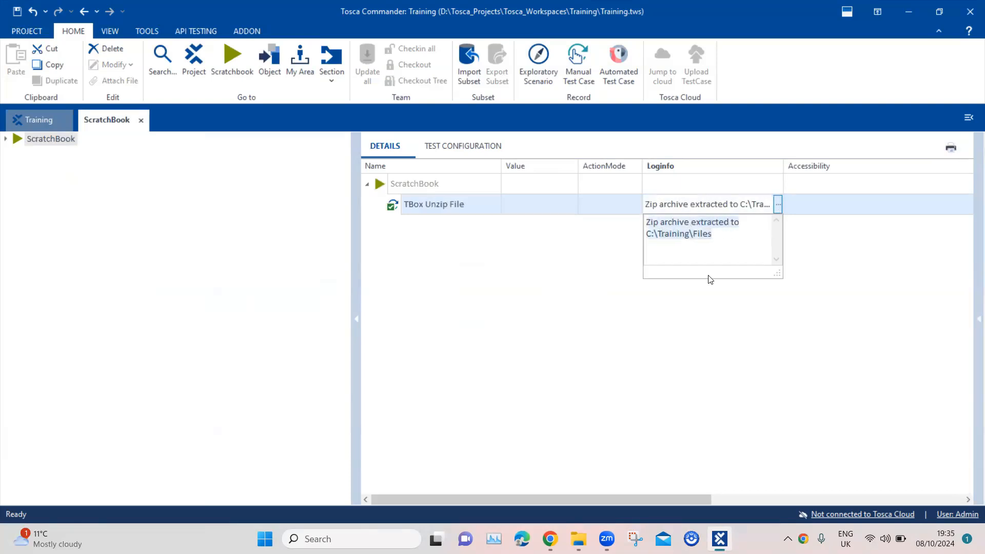
Step: Check that Books.xml was extracted back into C:\Training\Files beside Books.zip
{"action": "left_click", "coordinate": [578, 539]}
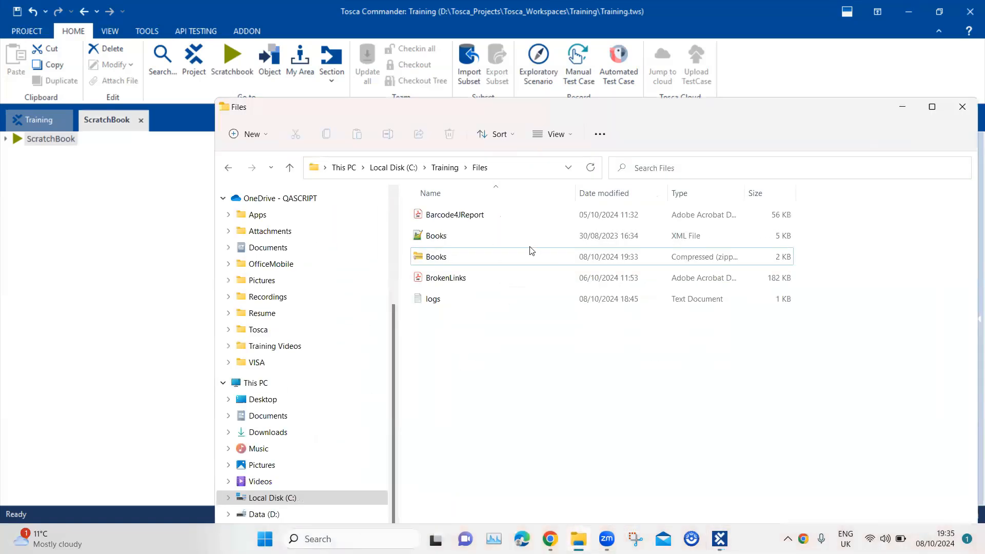
{"action": "left_click_drag", "start_coordinate": [648, 114], "coordinate": [521, 109]}
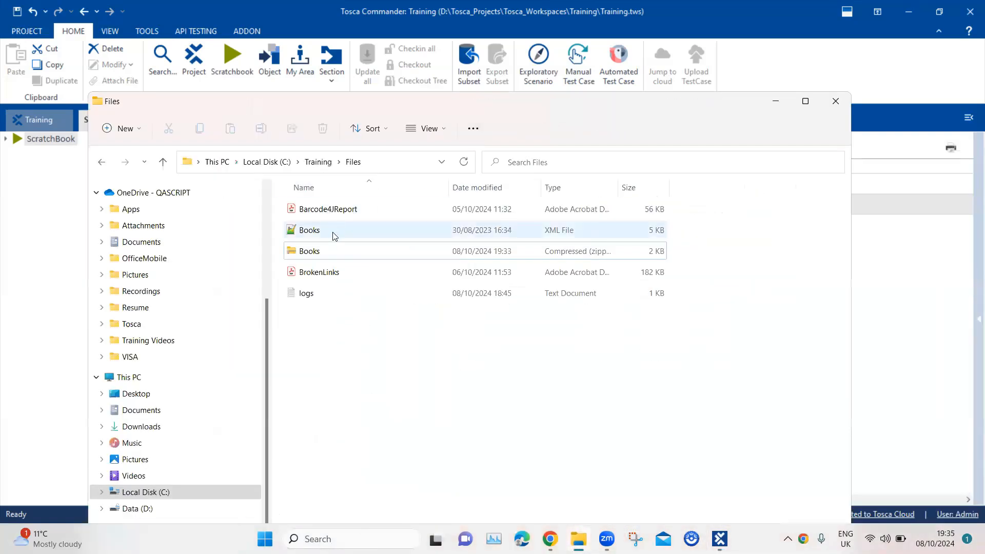
{"action": "left_click", "coordinate": [314, 235]}
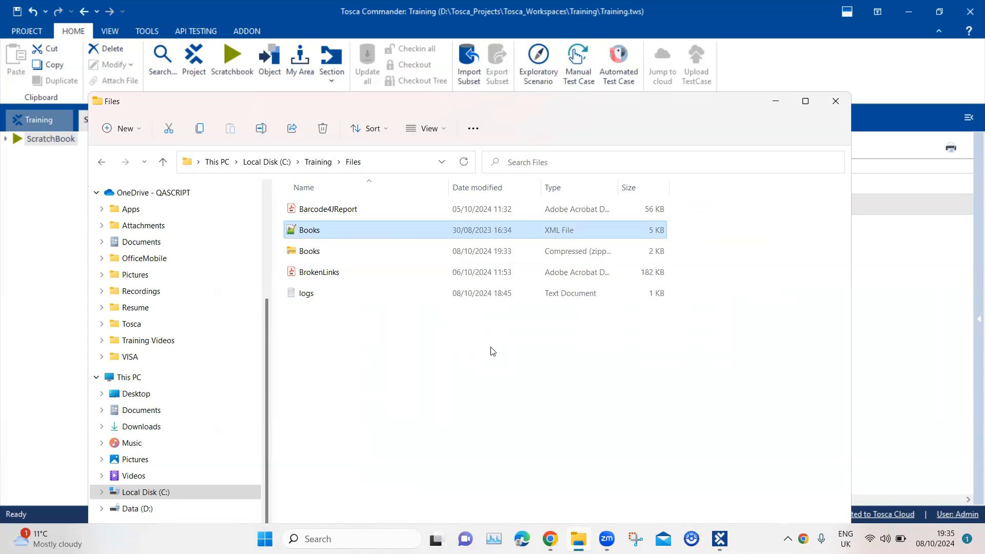
Step: Go up from the Files folder to C:\Training by editing the address path
{"action": "left_click", "coordinate": [345, 163]}
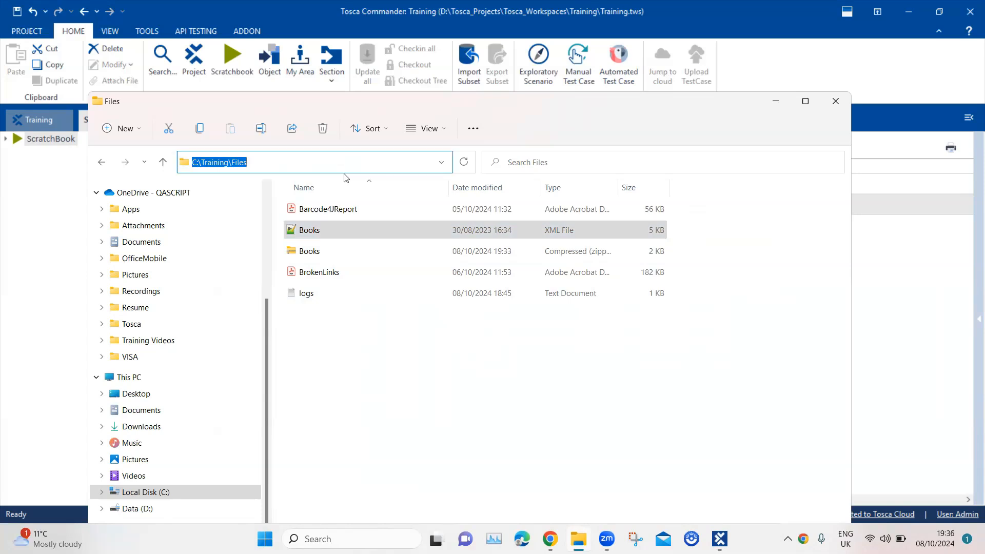
{"action": "left_click", "coordinate": [294, 162]}
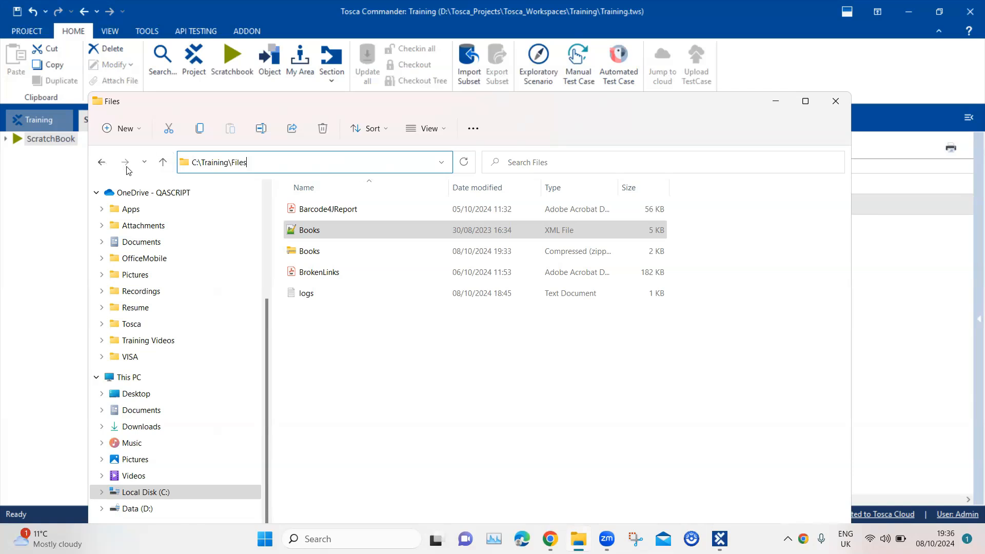
{"action": "double_click", "coordinate": [231, 159]}
{"action": "key", "text": "BackSpace"}
{"action": "key", "text": "BackSpace"}
{"action": "key", "text": "Return"}
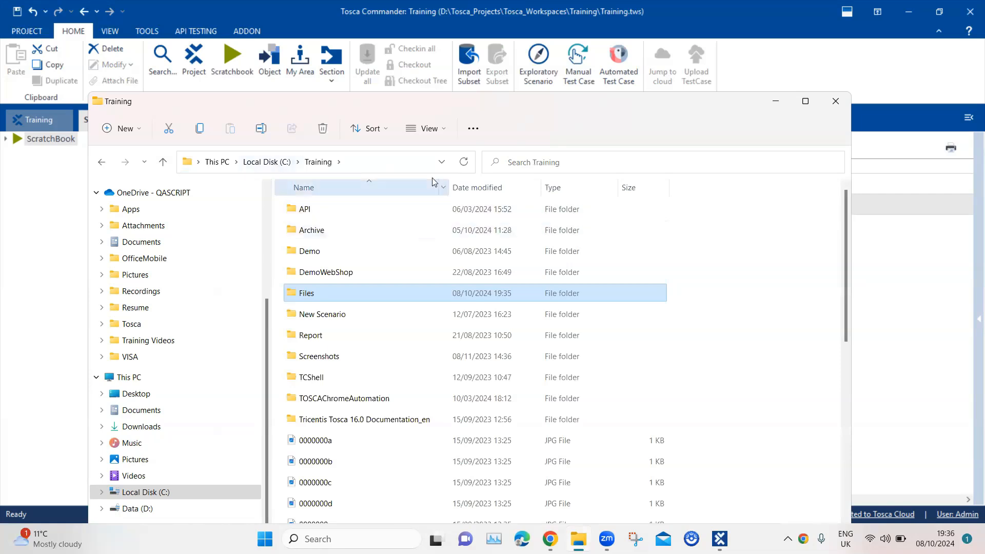
Step: Copy the Report folder's full path and return to Tosca Commander
{"action": "left_click", "coordinate": [338, 331]}
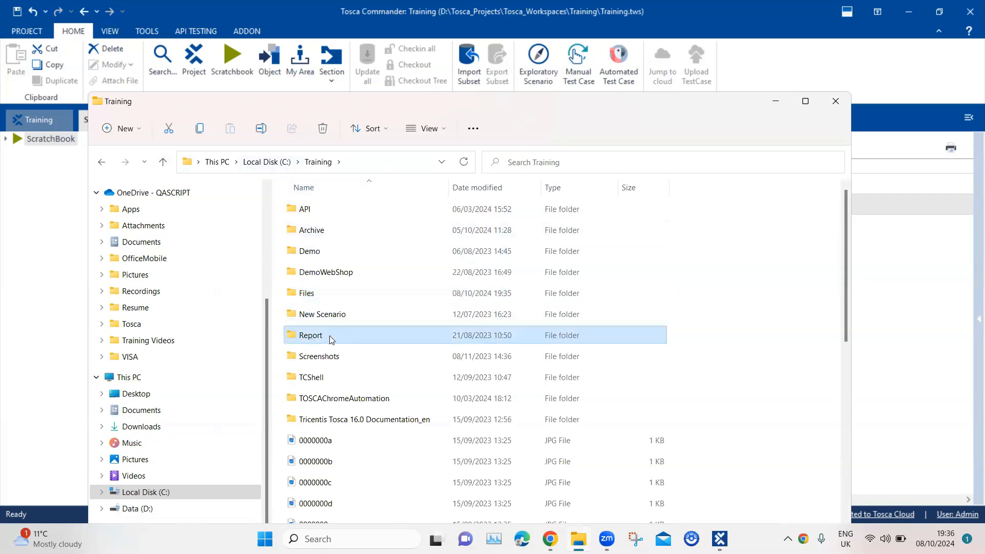
{"action": "right_click", "coordinate": [321, 340]}
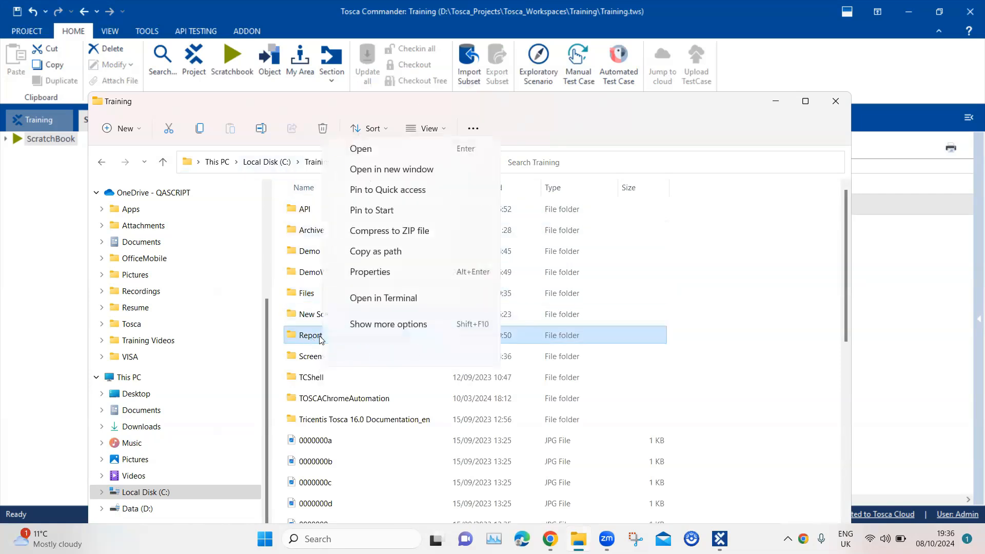
{"action": "left_click", "coordinate": [366, 251]}
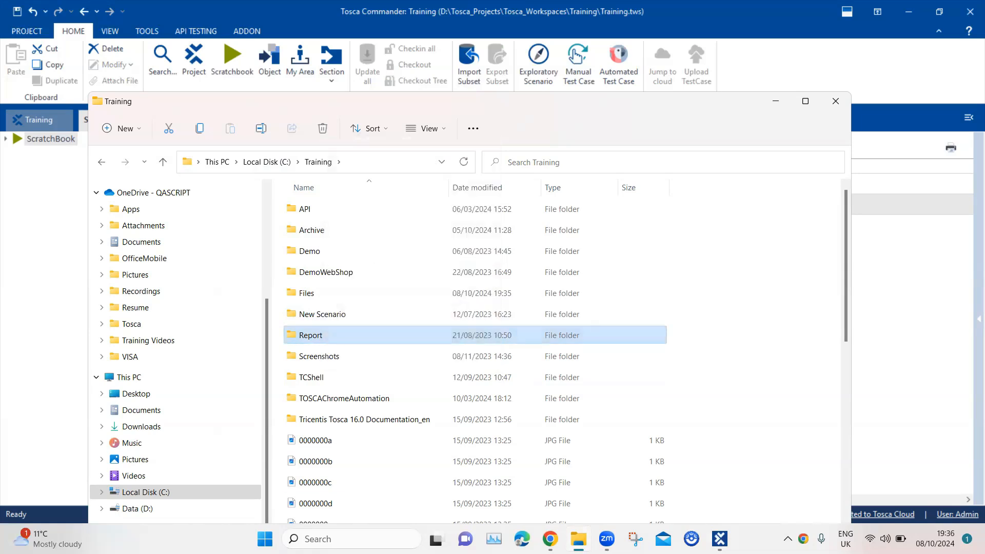
{"action": "left_click", "coordinate": [720, 539]}
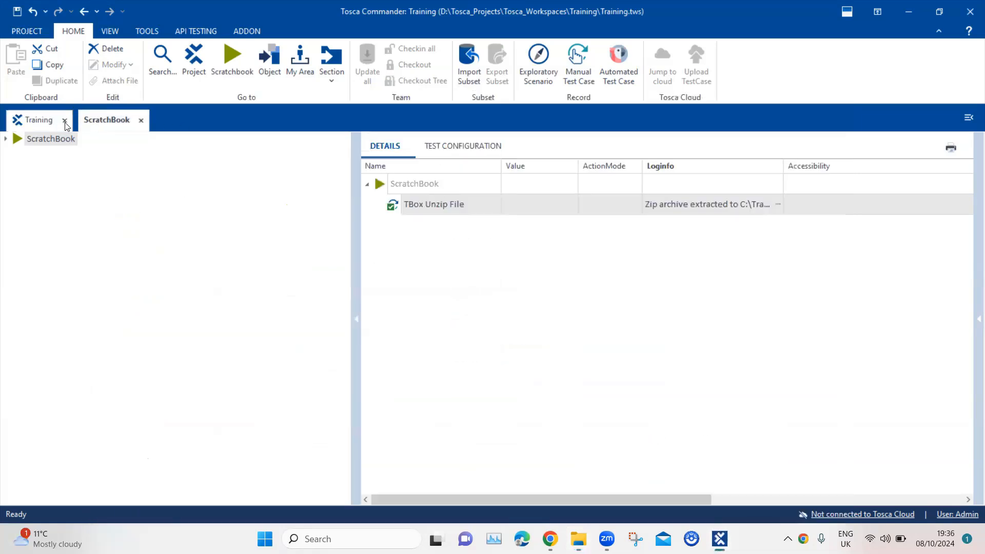
Step: Create a new test case named Zip Folder under 2024 Features in the Training project
{"action": "left_click", "coordinate": [72, 121]}
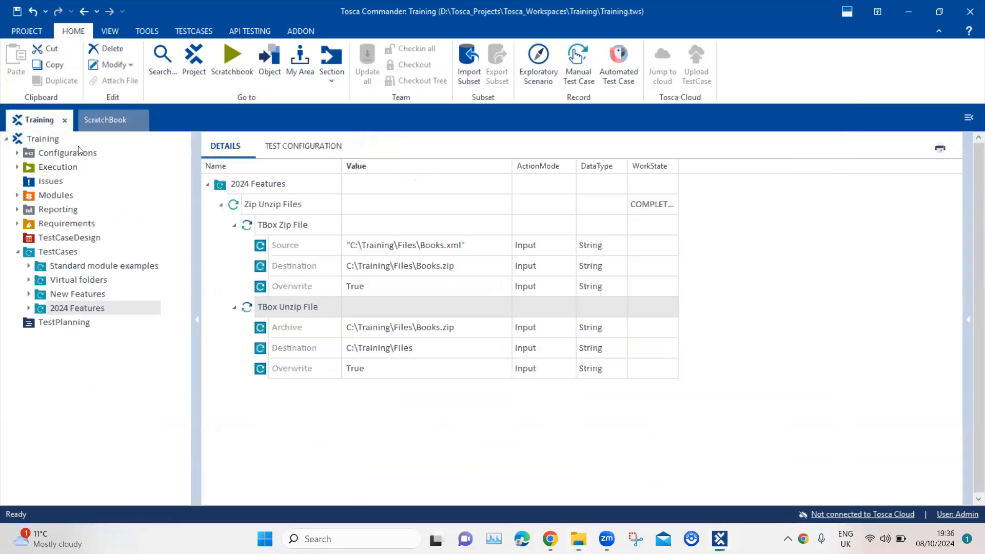
{"action": "right_click", "coordinate": [281, 186]}
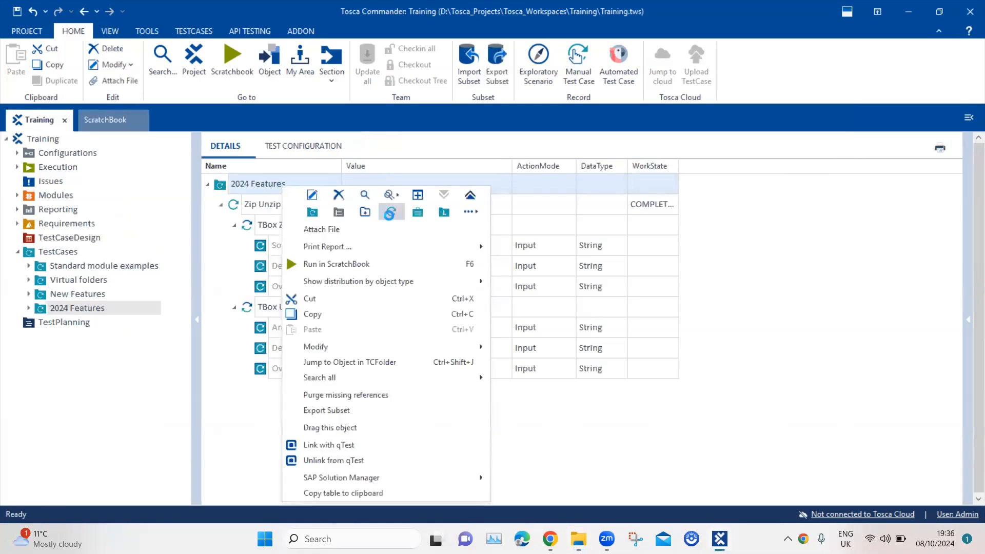
{"action": "left_click", "coordinate": [391, 212]}
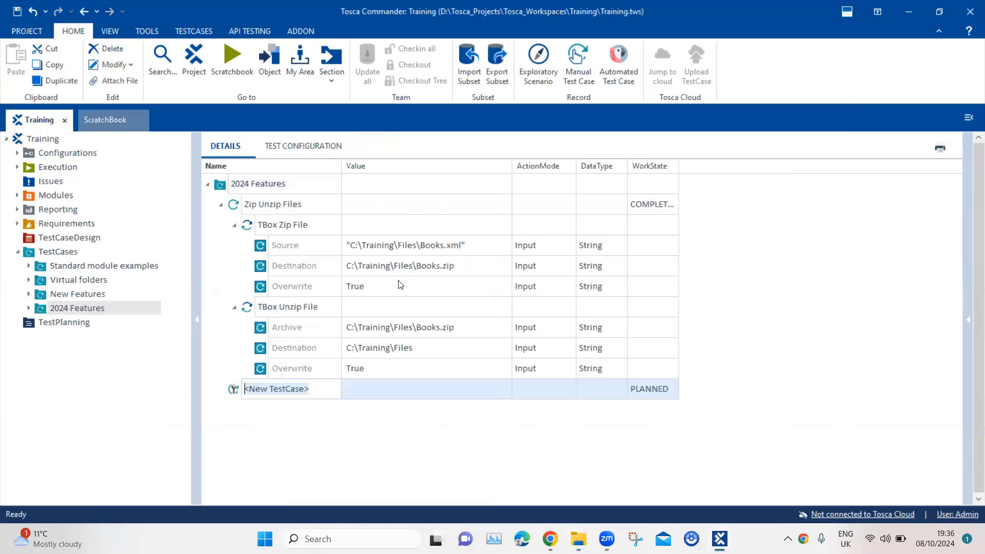
{"action": "type", "text": "Zip Folder"}
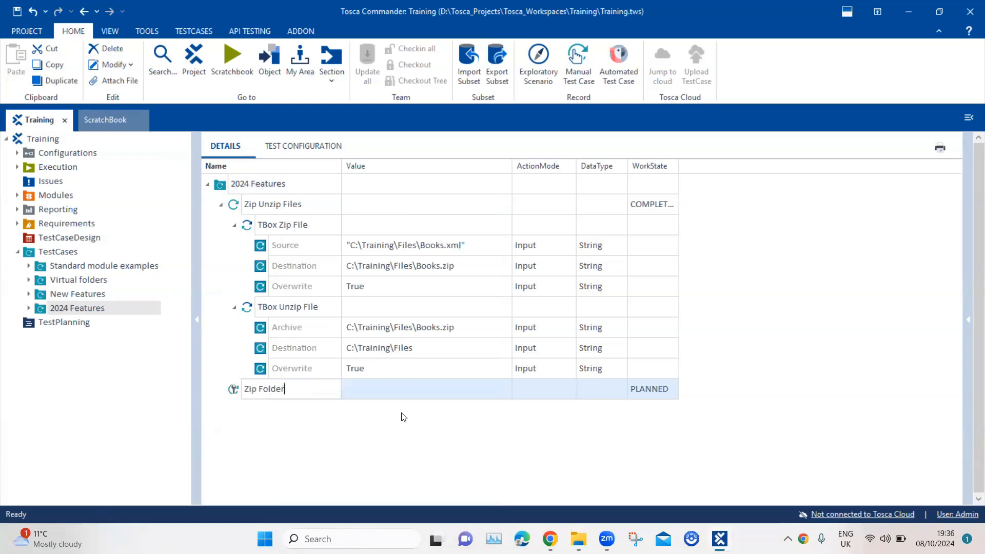
{"action": "key", "text": "Return"}
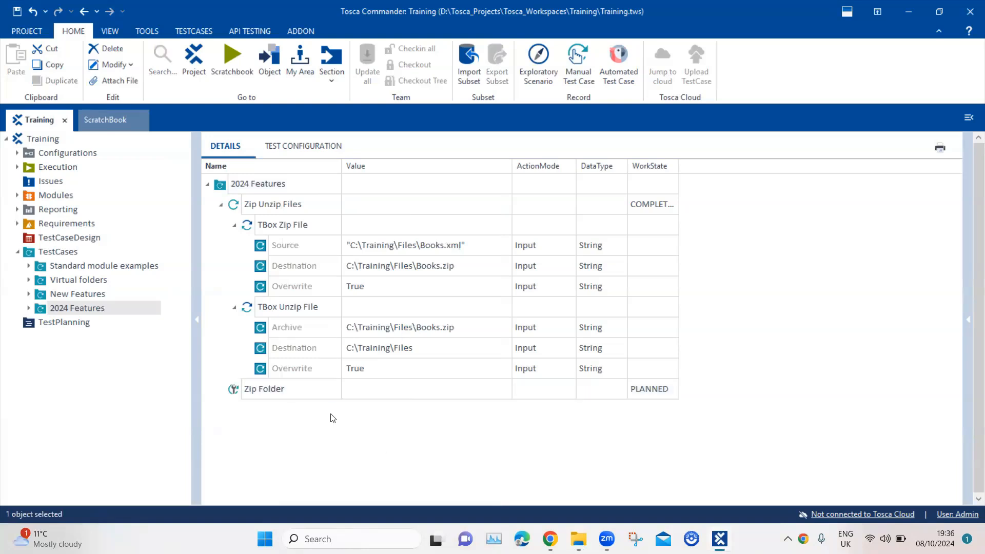
Step: Add a TBox Zip File step to Zip Folder with Source C:\Training\Report
{"action": "right_click", "coordinate": [310, 398]}
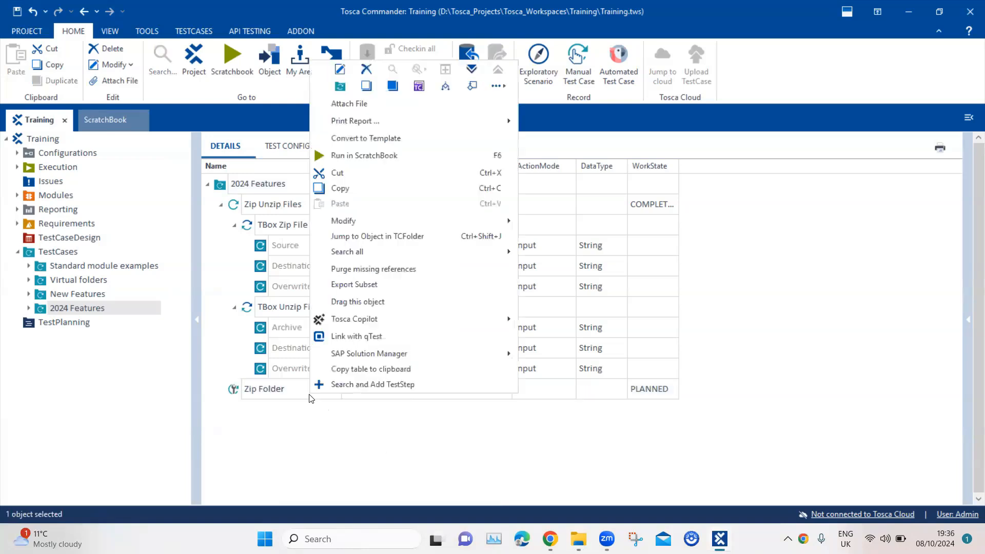
{"action": "left_click", "coordinate": [381, 382]}
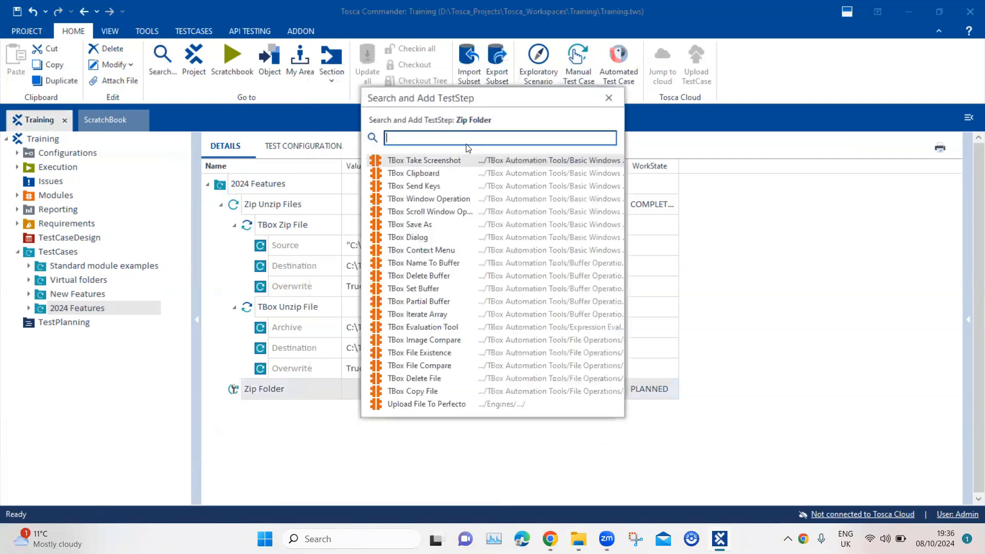
{"action": "type", "text": "zip"}
{"action": "double_click", "coordinate": [452, 159]}
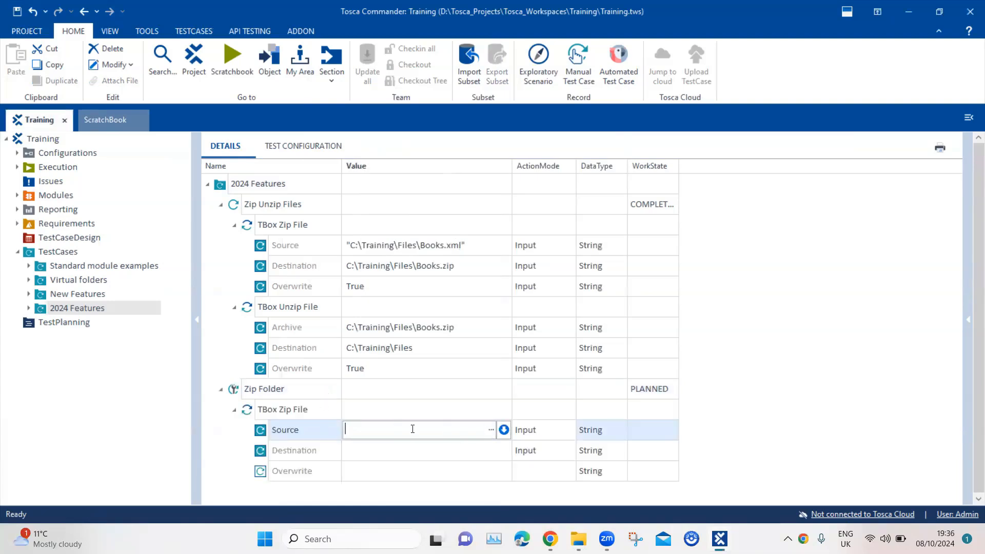
{"action": "type", "text": "\"C:\\Training\\Report\""}
{"action": "key", "text": "Return"}
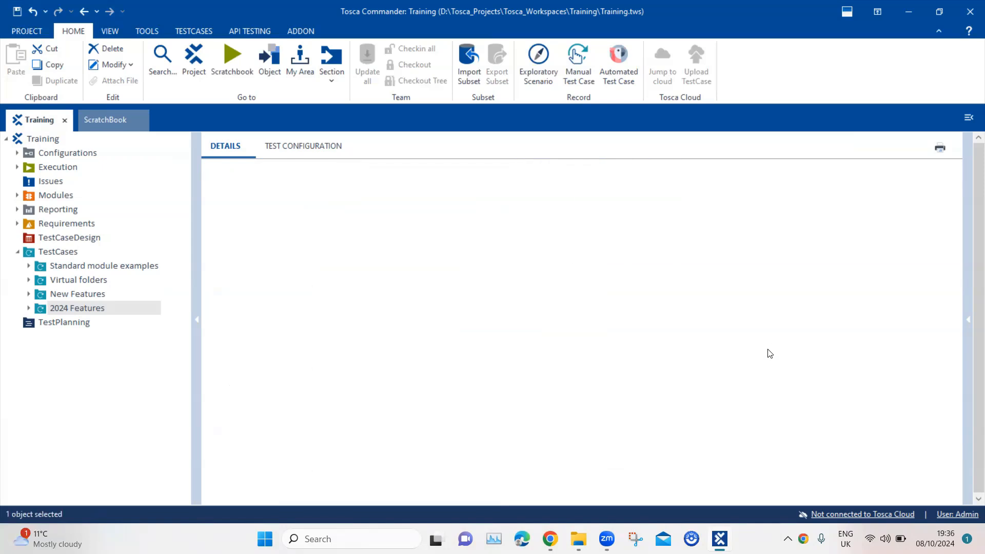
Step: Set the step's Destination to C:\Training\Report.zip and Overwrite to True
{"action": "left_click", "coordinate": [408, 447]}
{"action": "left_click", "coordinate": [408, 446]}
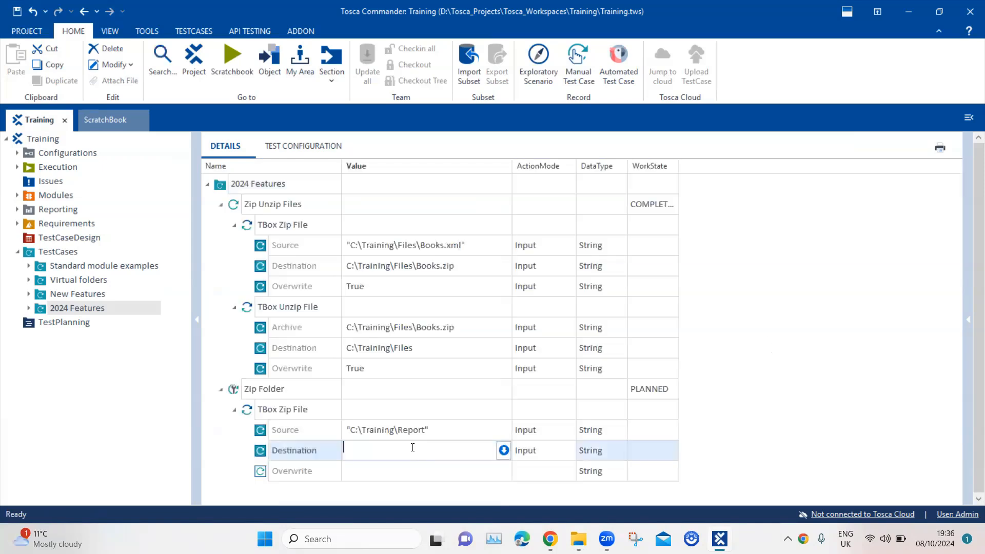
{"action": "type", "text": "\"C:\\Training\\Report\""}
{"action": "key", "text": "BackSpace"}
{"action": "left_click", "coordinate": [823, 417]}
{"action": "left_click", "coordinate": [488, 472]}
{"action": "left_click", "coordinate": [488, 472]}
{"action": "left_click", "coordinate": [491, 471]}
{"action": "left_click", "coordinate": [783, 419]}
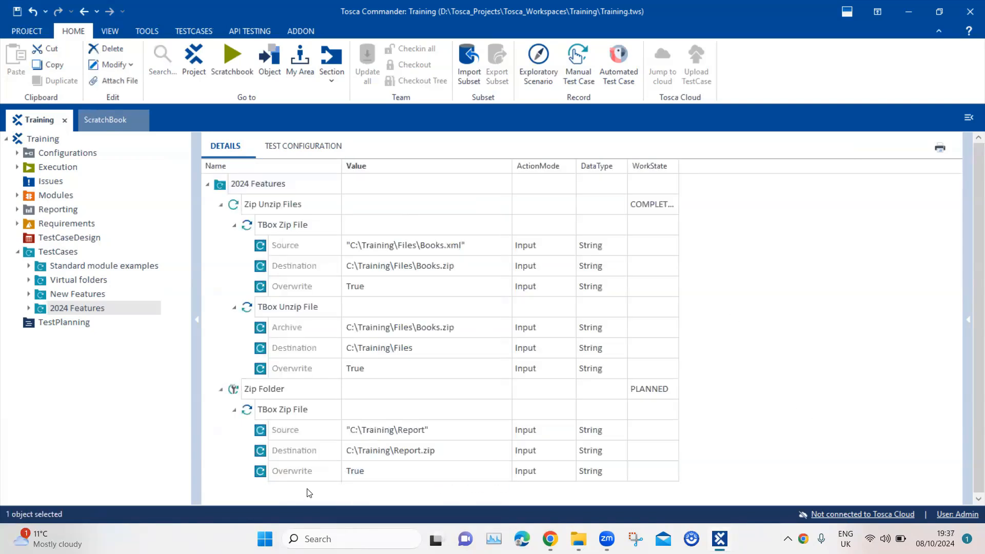
Step: Mark Zip Folder as COMPLETED and collapse the Zip Unzip Files test case
{"action": "left_click", "coordinate": [650, 388]}
{"action": "left_click", "coordinate": [671, 389]}
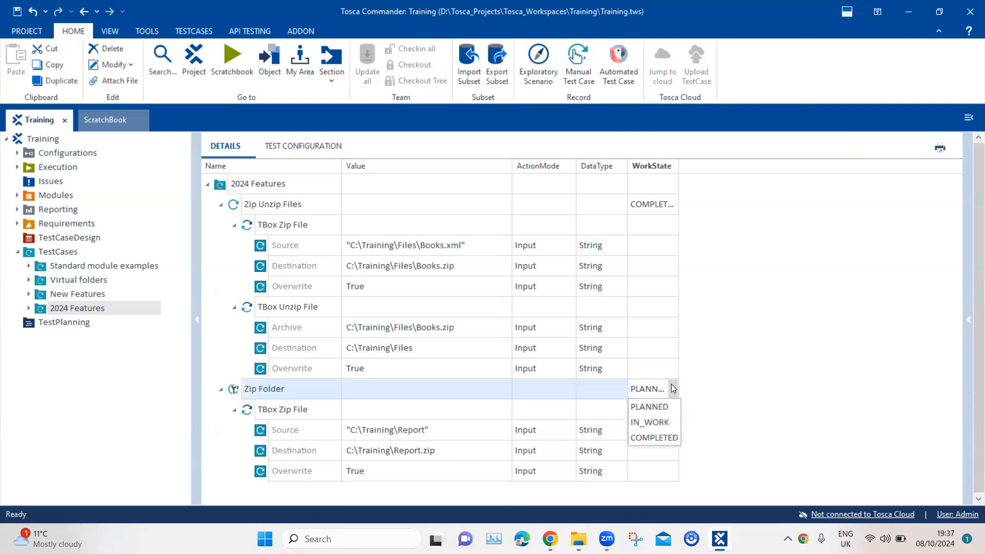
{"action": "left_click", "coordinate": [668, 434]}
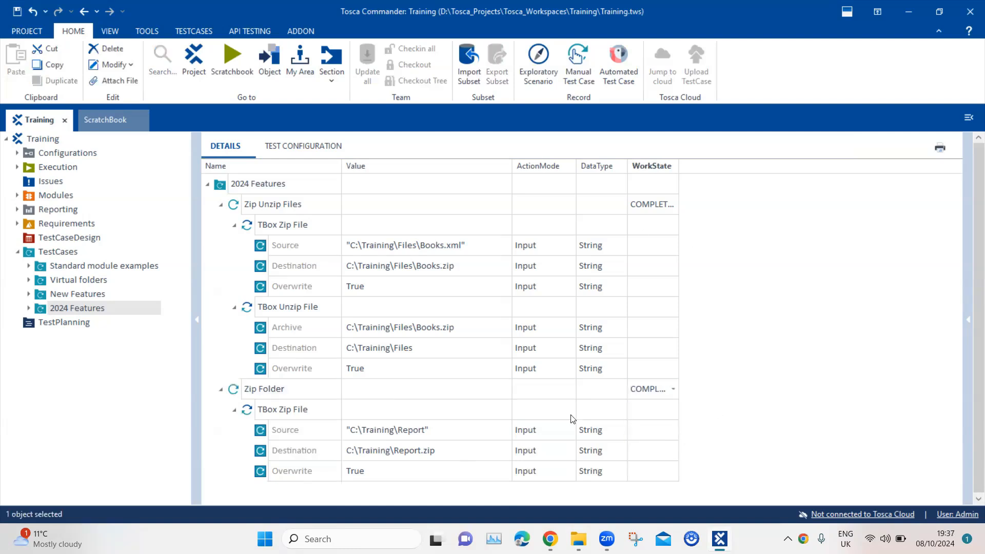
{"action": "left_click", "coordinate": [221, 205]}
{"action": "left_click", "coordinate": [263, 226]}
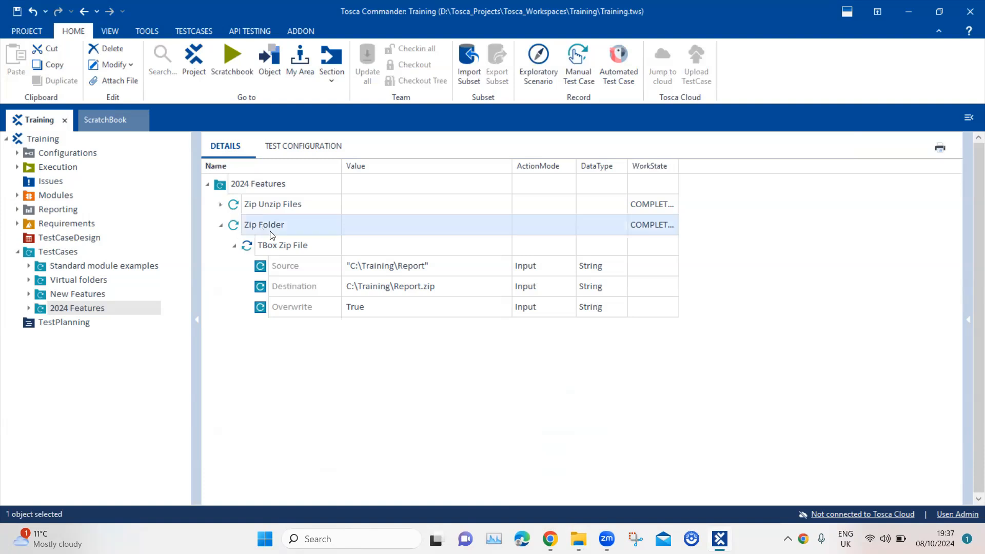
Step: Run Zip Folder in ScratchBook and confirm the log reports C:\Training\Report.zip created
{"action": "right_click", "coordinate": [291, 230]}
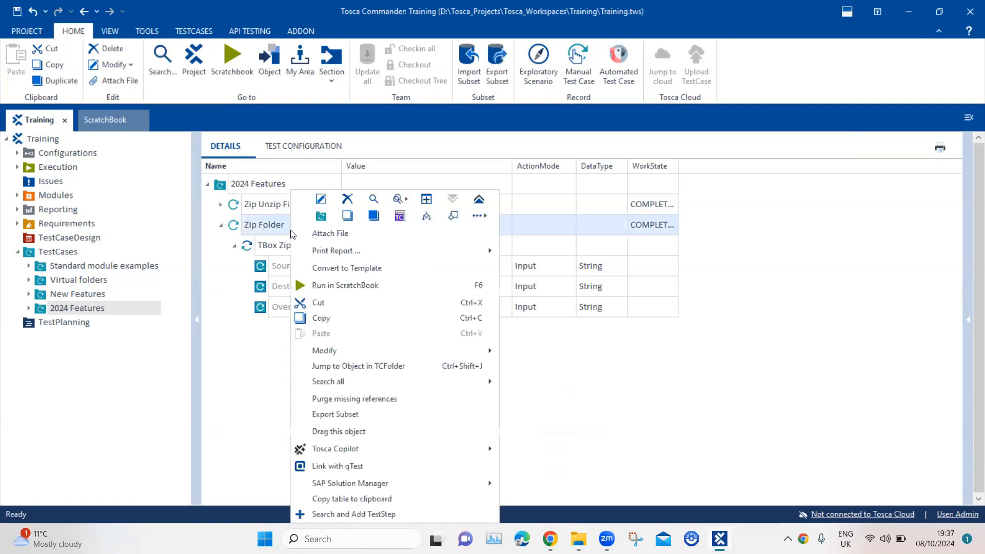
{"action": "left_click", "coordinate": [330, 285]}
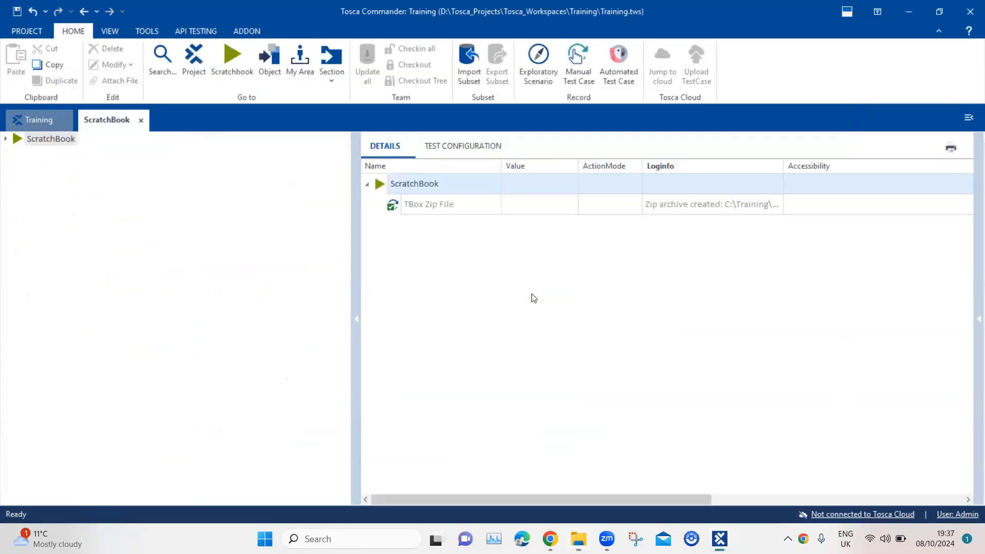
{"action": "left_click", "coordinate": [682, 208]}
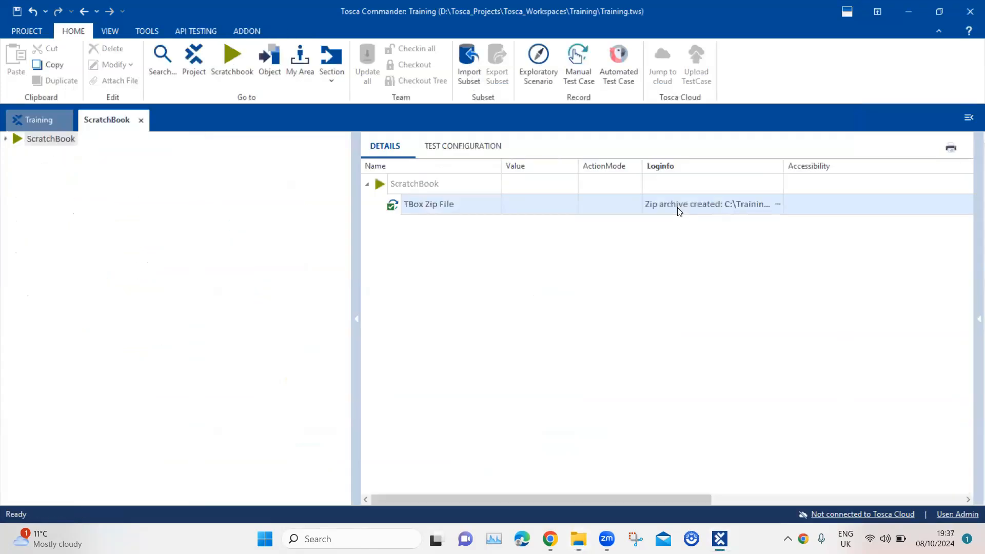
{"action": "left_click_drag", "start_coordinate": [735, 234], "coordinate": [646, 234]}
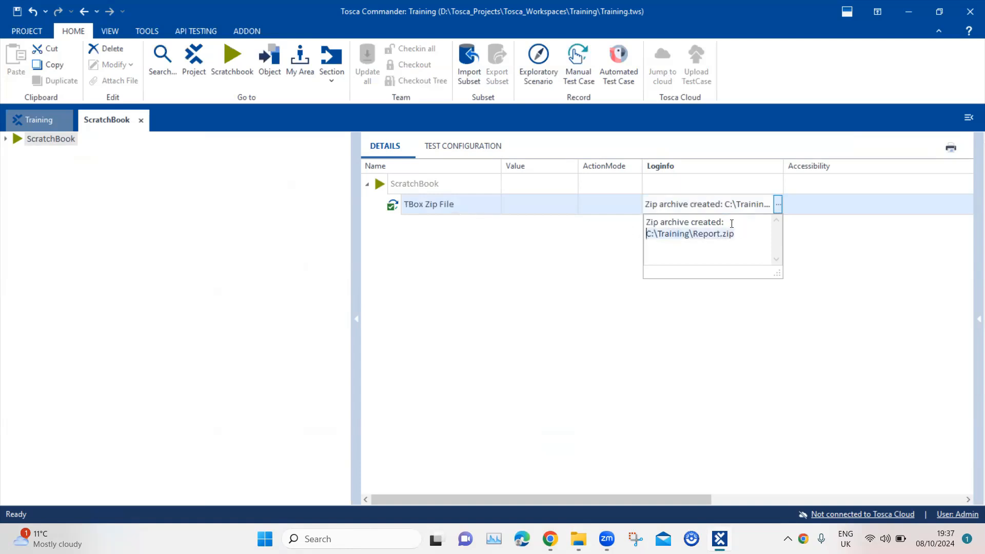
{"action": "left_click", "coordinate": [582, 535]}
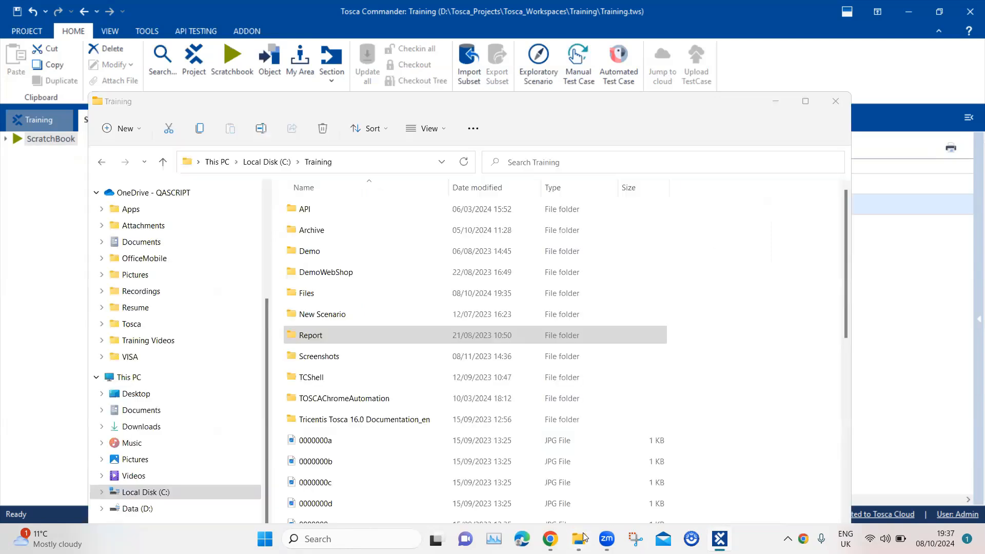
Step: Locate and select the new 15 KB Report zip archive in C:\Training
{"action": "scroll", "coordinate": [452, 361], "scroll_direction": "down", "scroll_amount": 5}
{"action": "scroll", "coordinate": [490, 365], "scroll_direction": "down", "scroll_amount": 3}
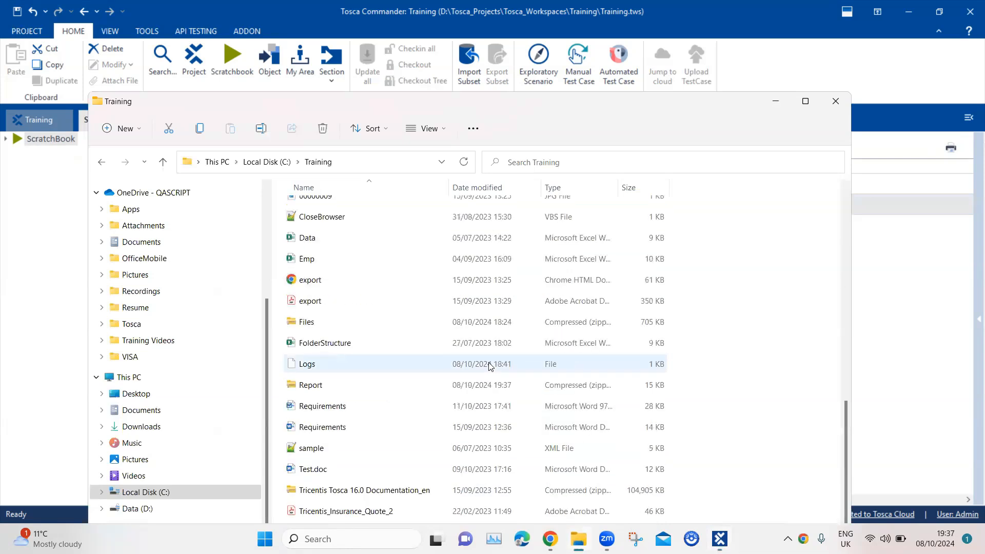
{"action": "left_click", "coordinate": [608, 385]}
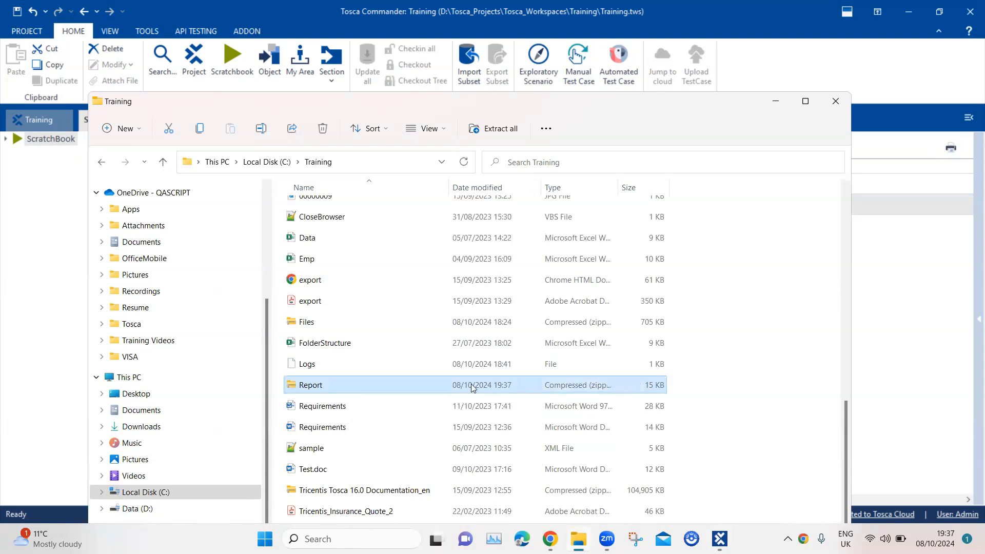